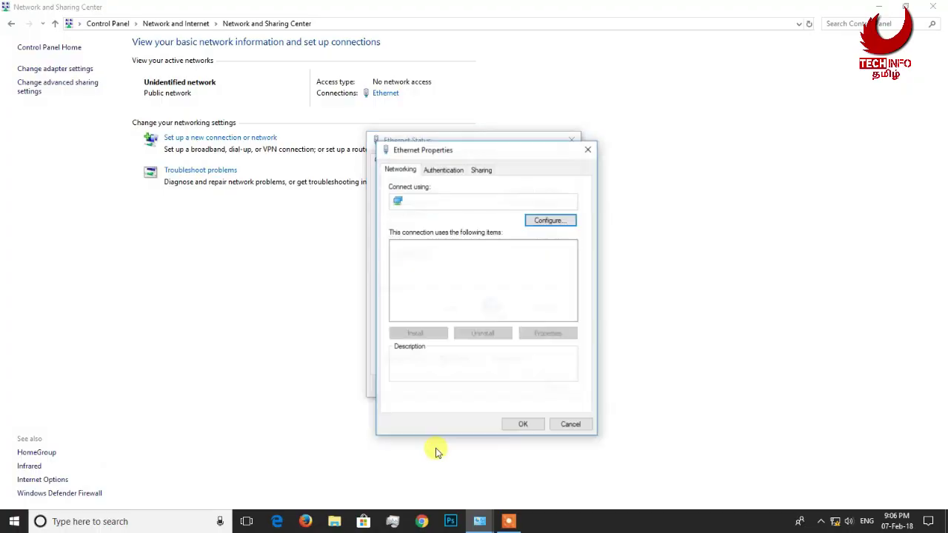
Step: Set the Ethernet connection's IPv4 properties to use the manual IP address 192.160.24.1
scroll(470, 290, down, 1)
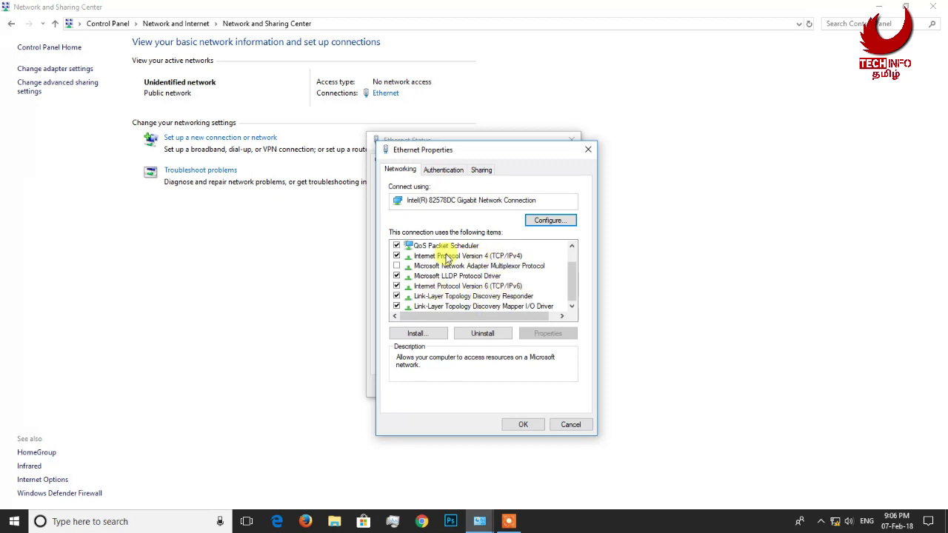
double_click(511, 258)
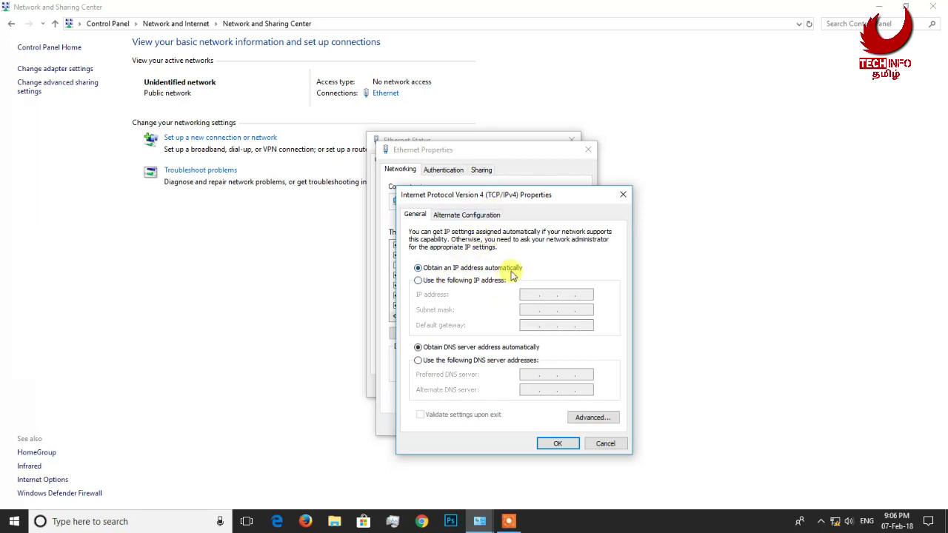
click(419, 281)
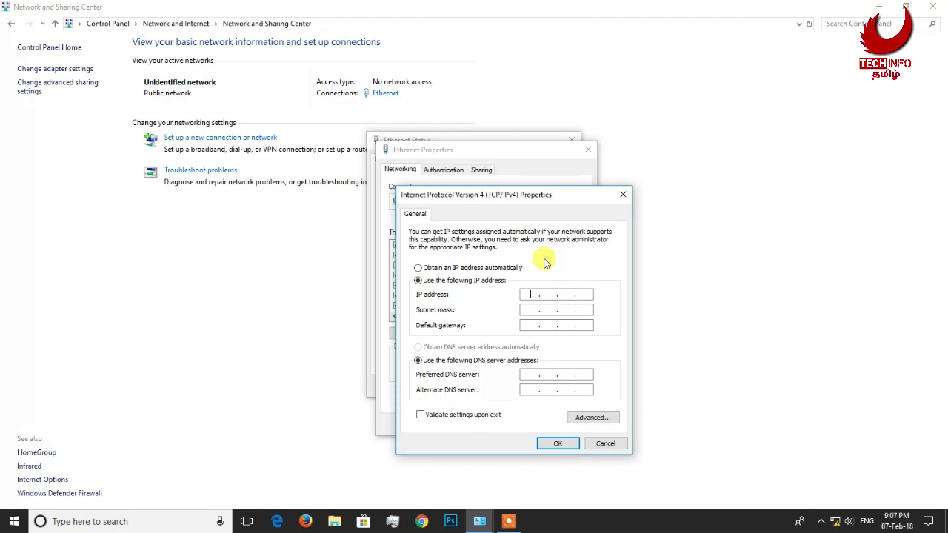
text(192 . 160 . 24 . 1)
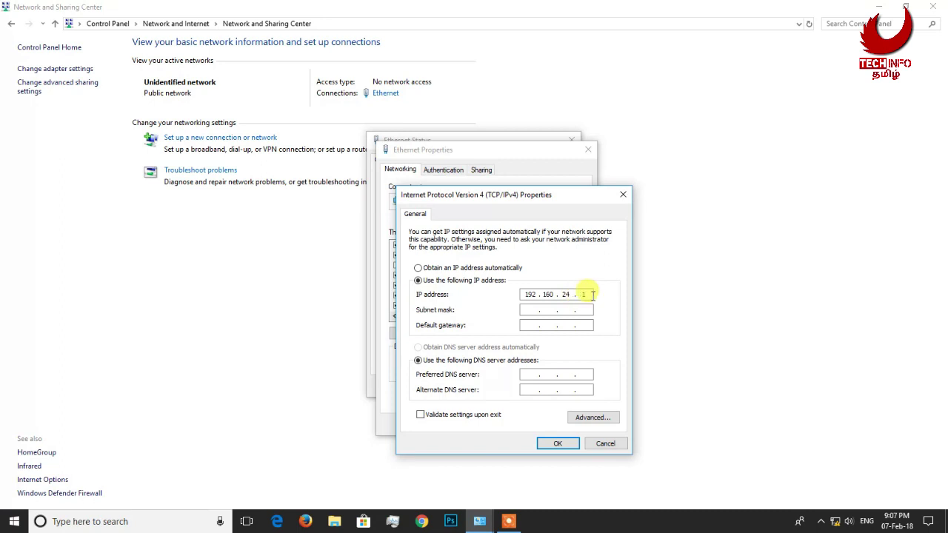
click(582, 296)
text(1)
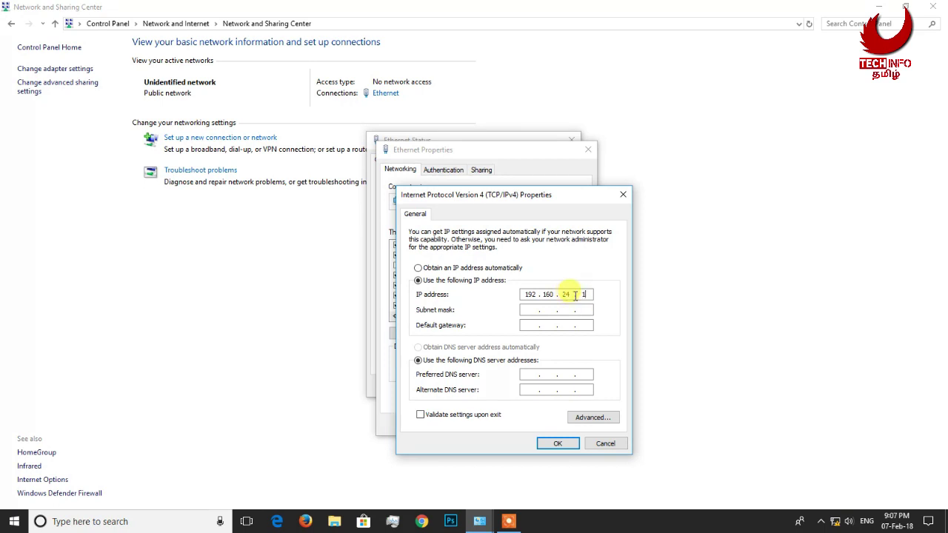
double_click(530, 295)
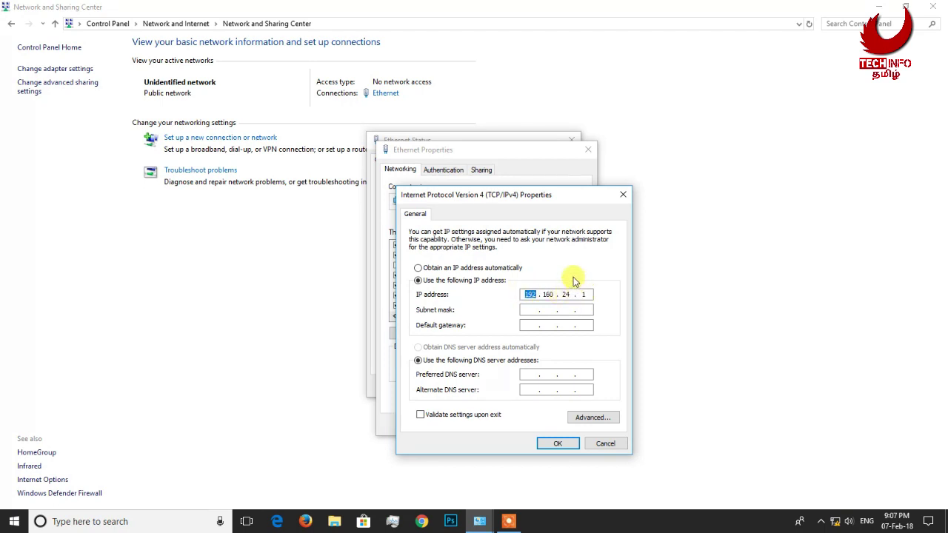
Step: Fill in the subnet mask 255.255.255.0 and confirm the IPv4 and Ethernet properties
click(531, 295)
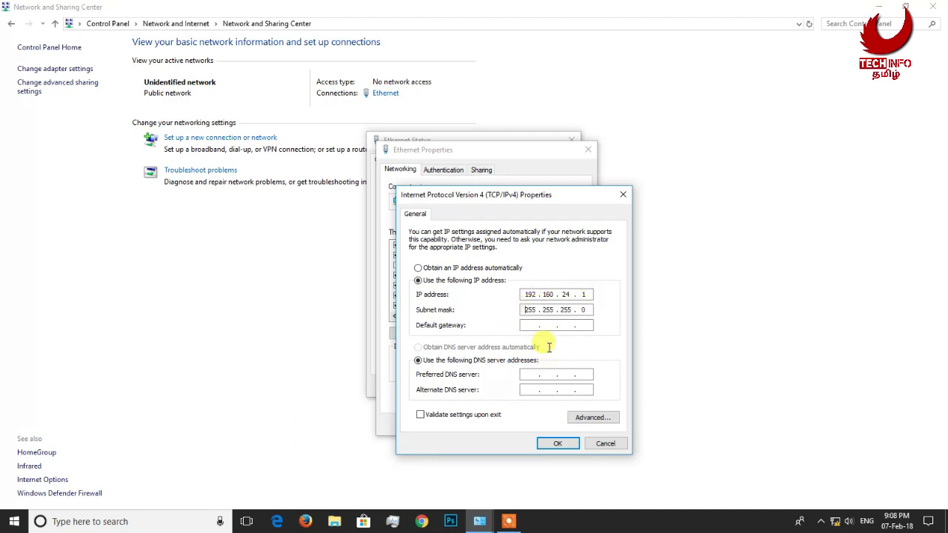
click(541, 324)
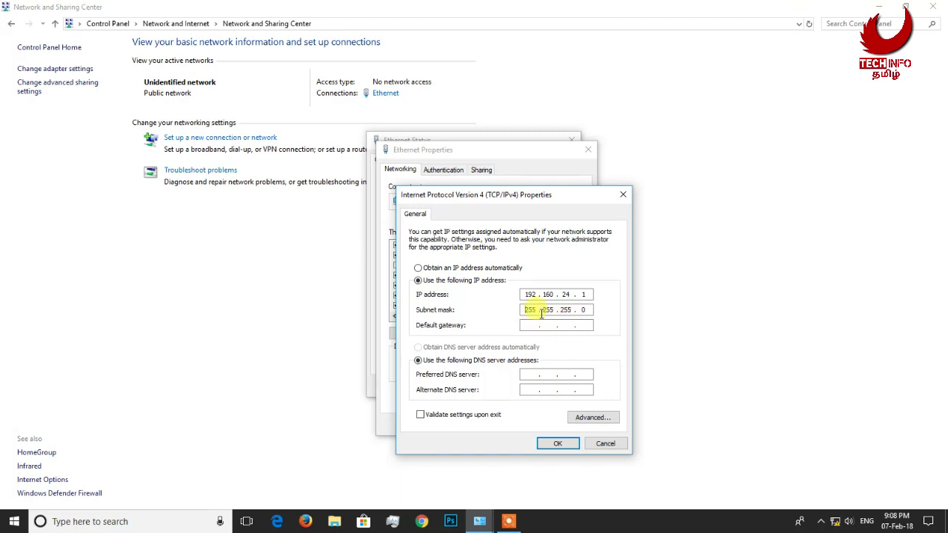
click(560, 444)
click(529, 425)
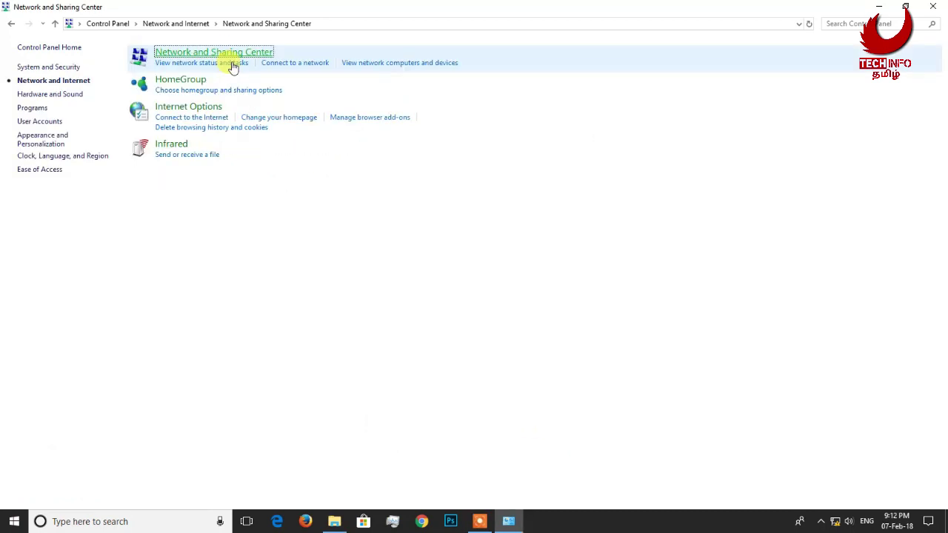
Step: Open the advanced sharing settings and review the options of the Private, Guest or Public, and All Networks profiles
click(233, 53)
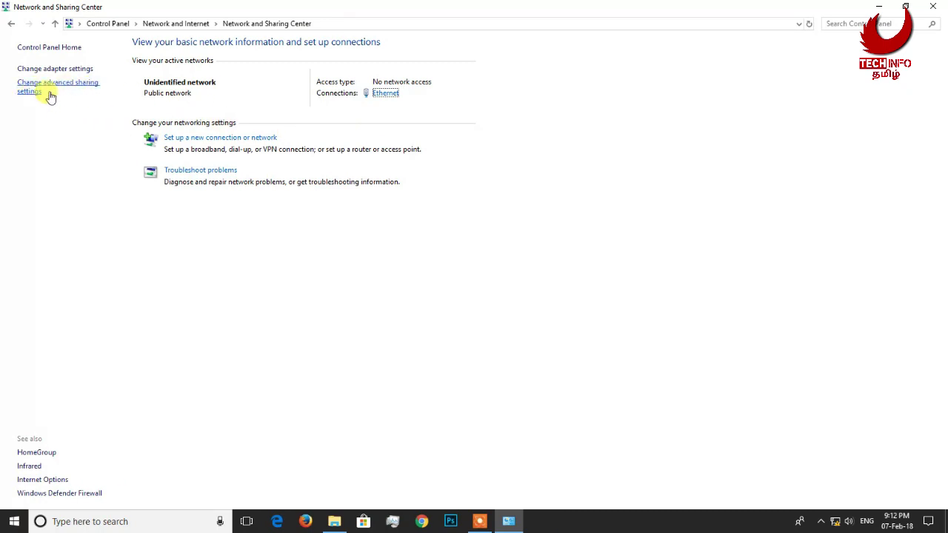
click(74, 87)
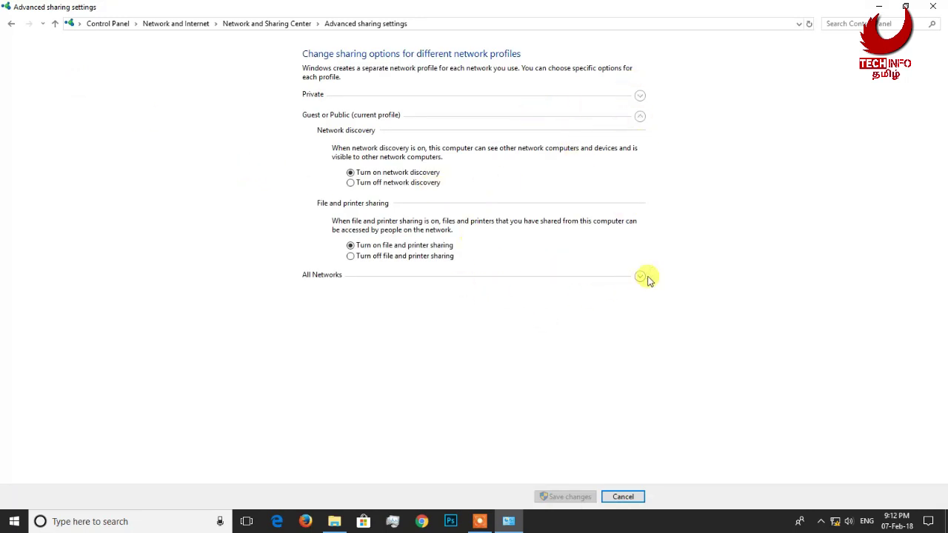
click(640, 97)
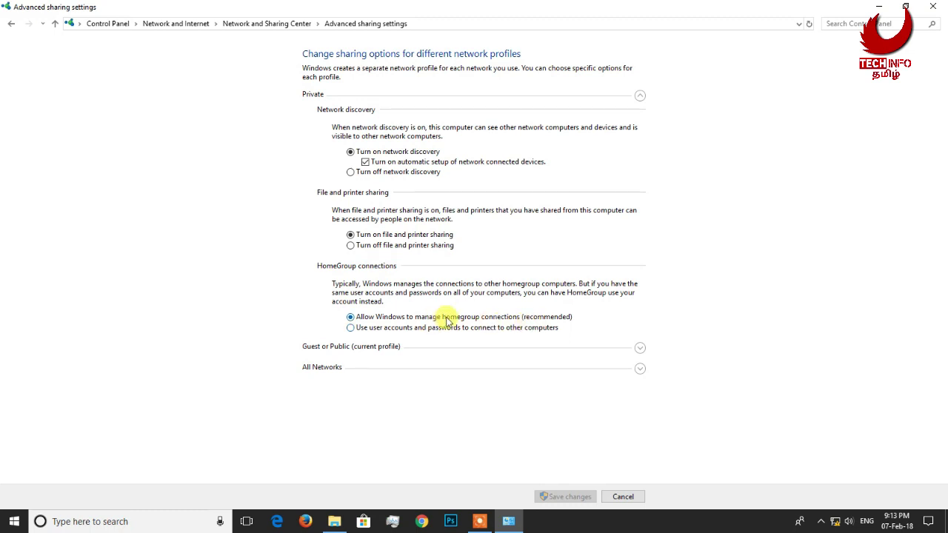
click(640, 349)
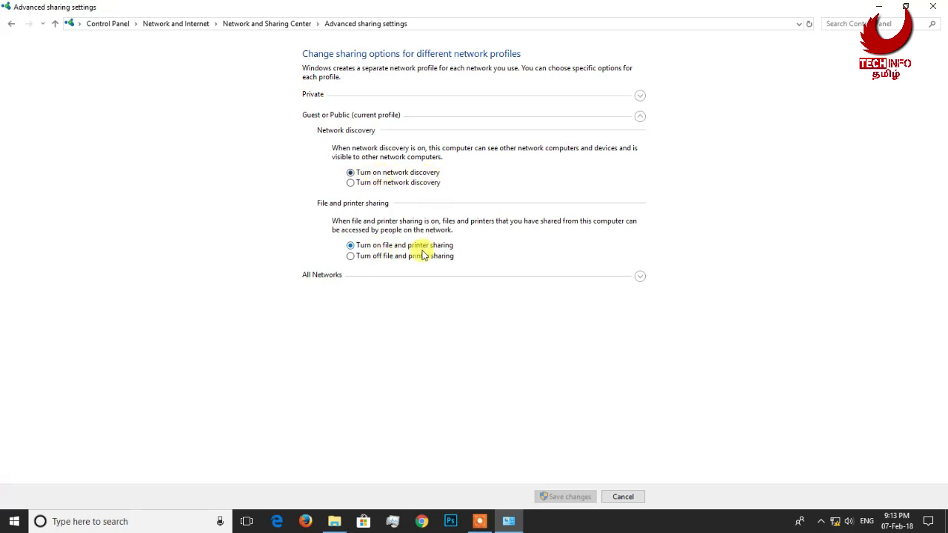
click(640, 277)
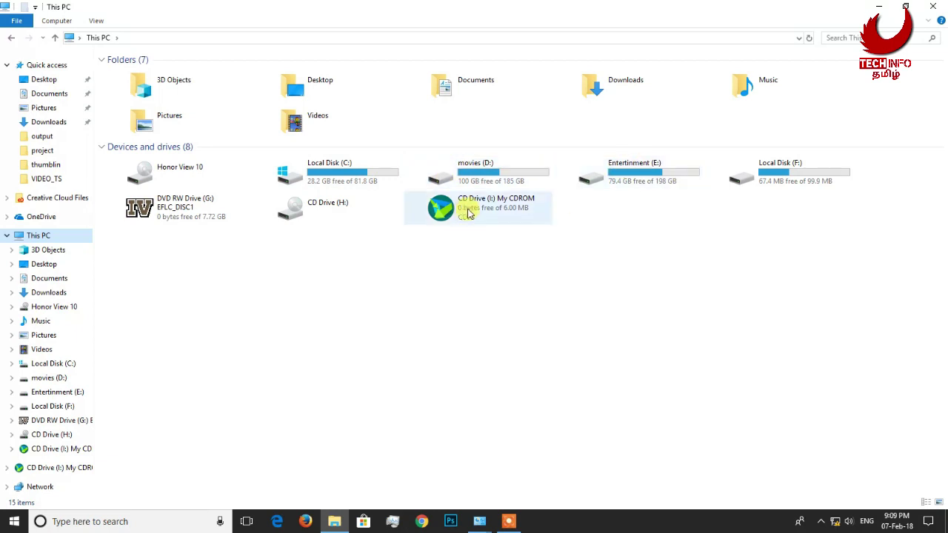
Step: Enable advanced sharing for the movies (D:) drive with the share name D and open its share permissions
mouse_move(501, 172)
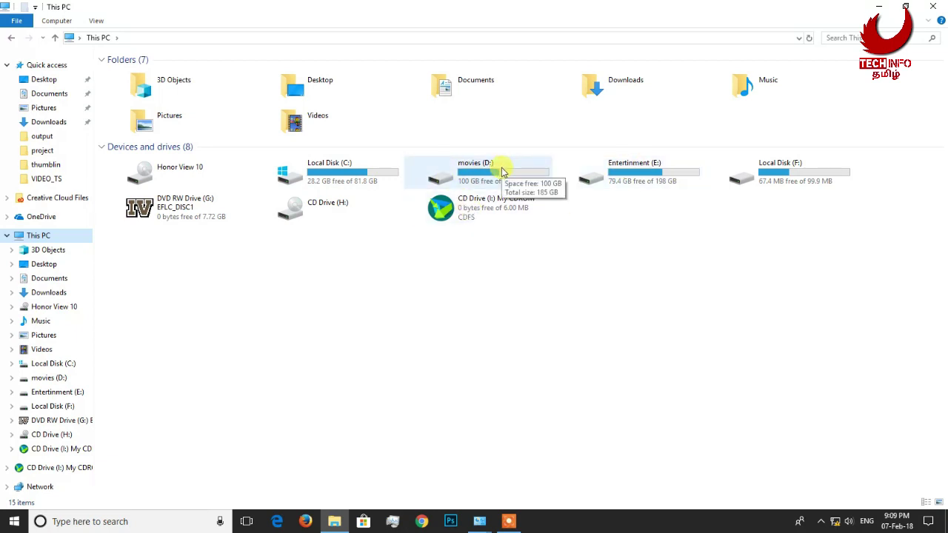
right_click(510, 172)
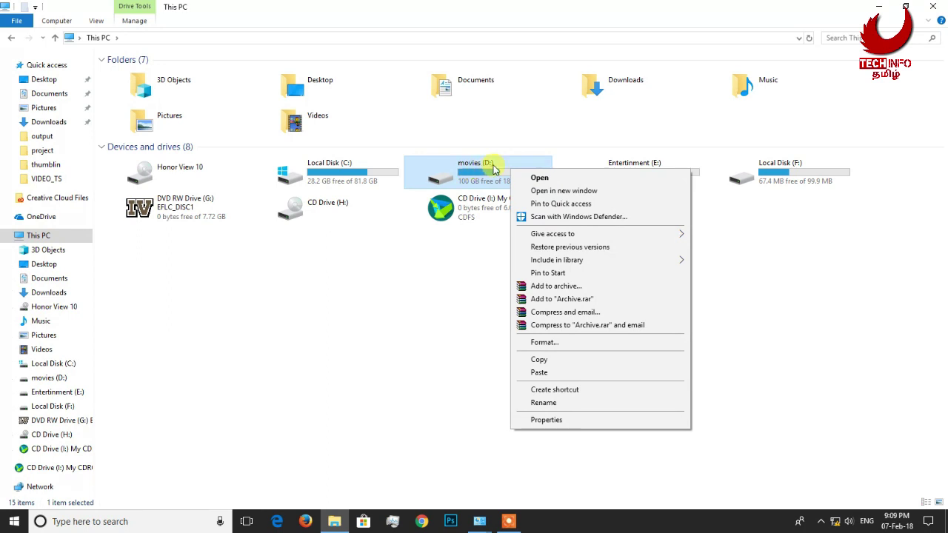
click(449, 276)
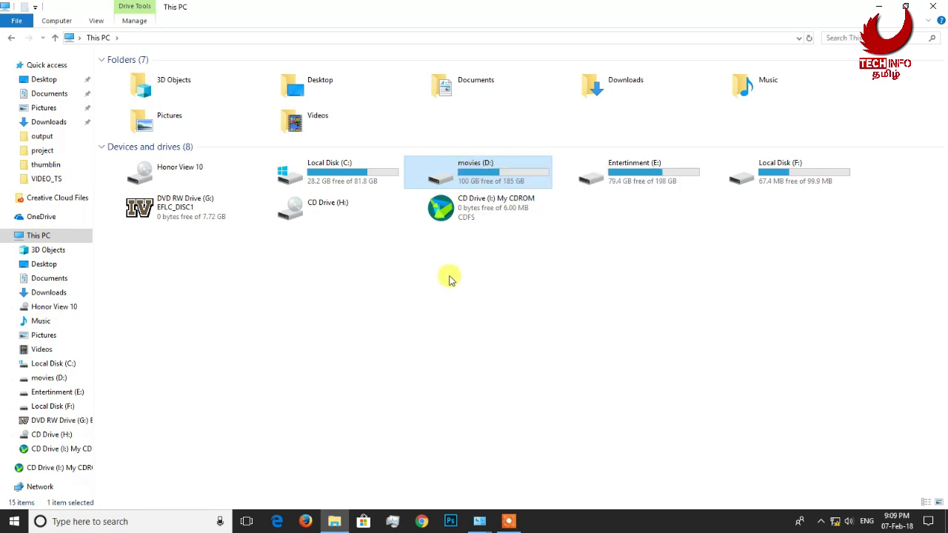
right_click(491, 180)
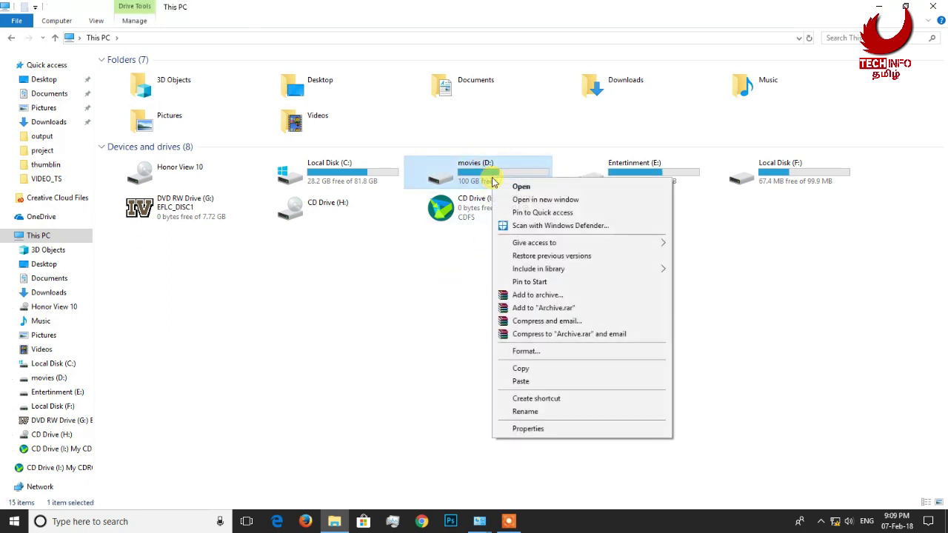
click(552, 430)
drag(630, 185, 553, 74)
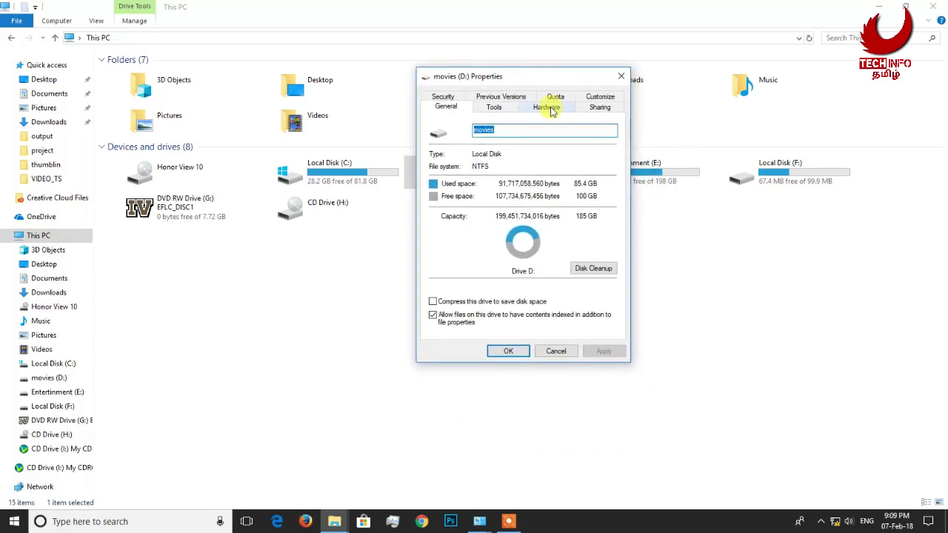
click(600, 108)
click(489, 250)
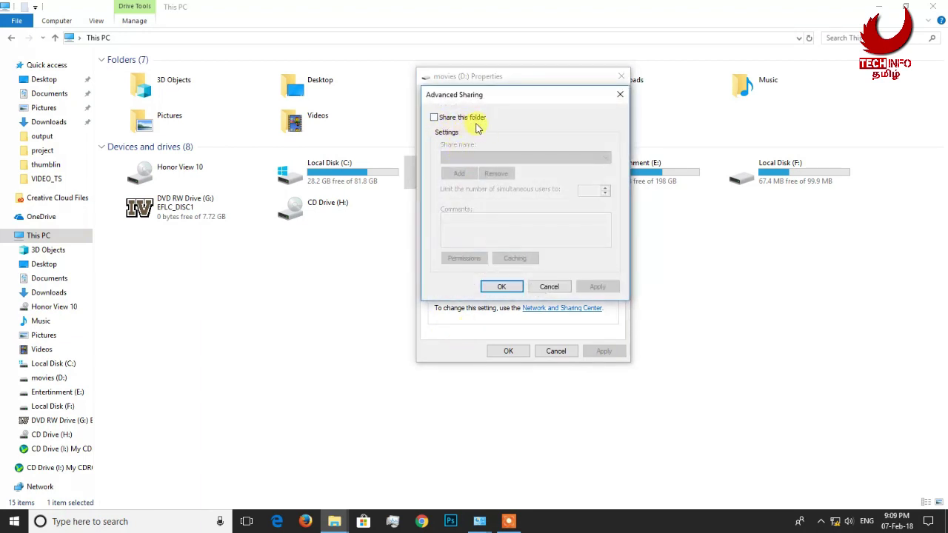
click(435, 119)
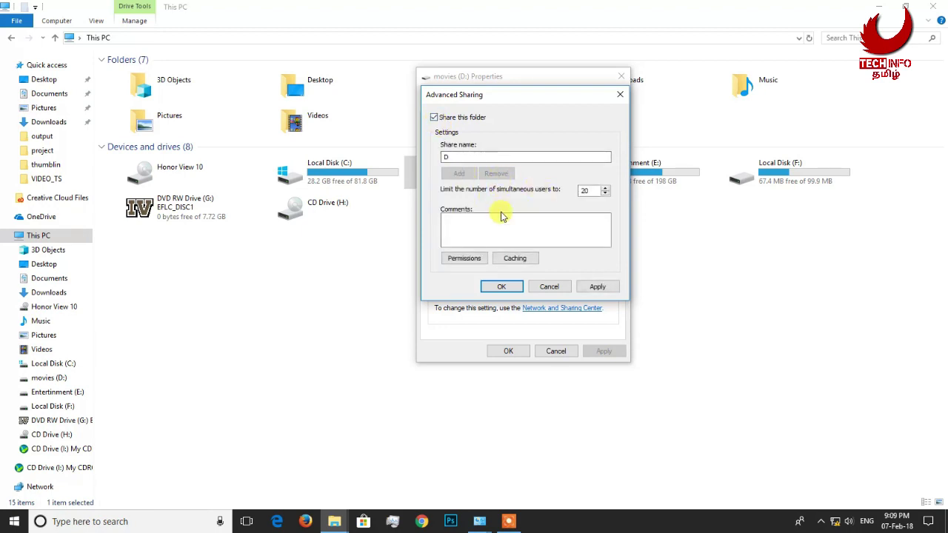
click(474, 259)
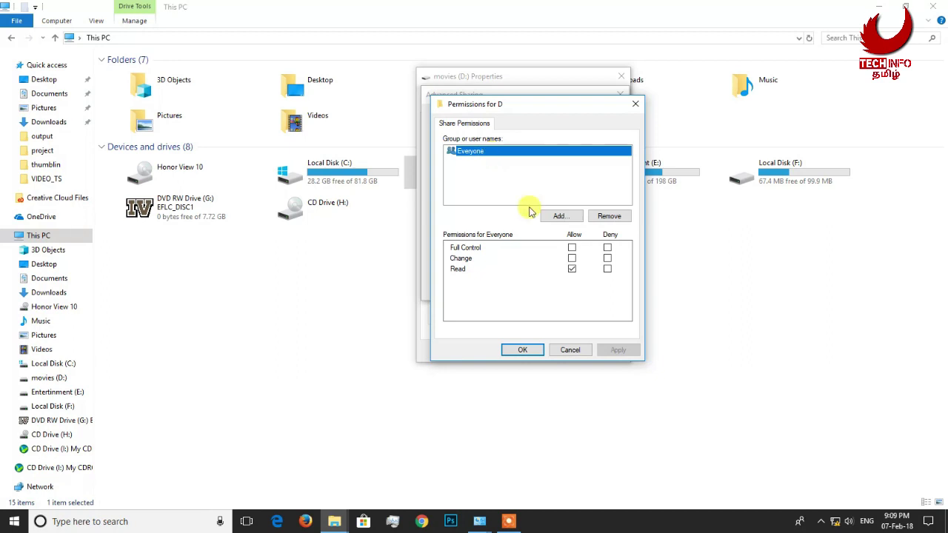
click(557, 216)
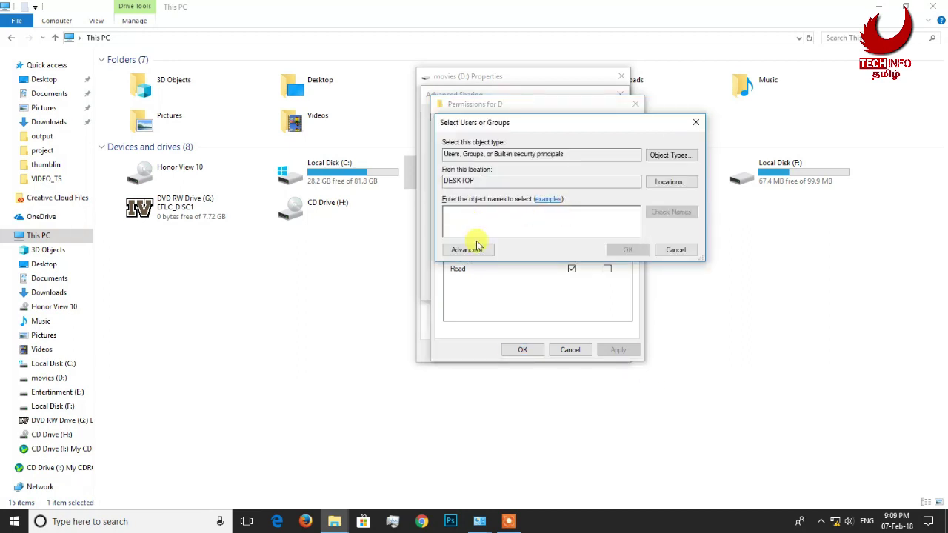
click(467, 250)
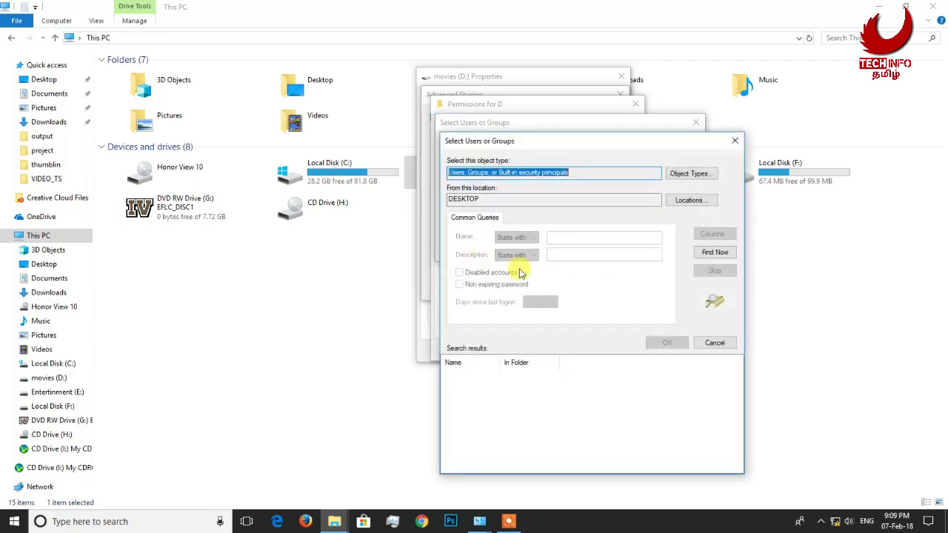
click(729, 254)
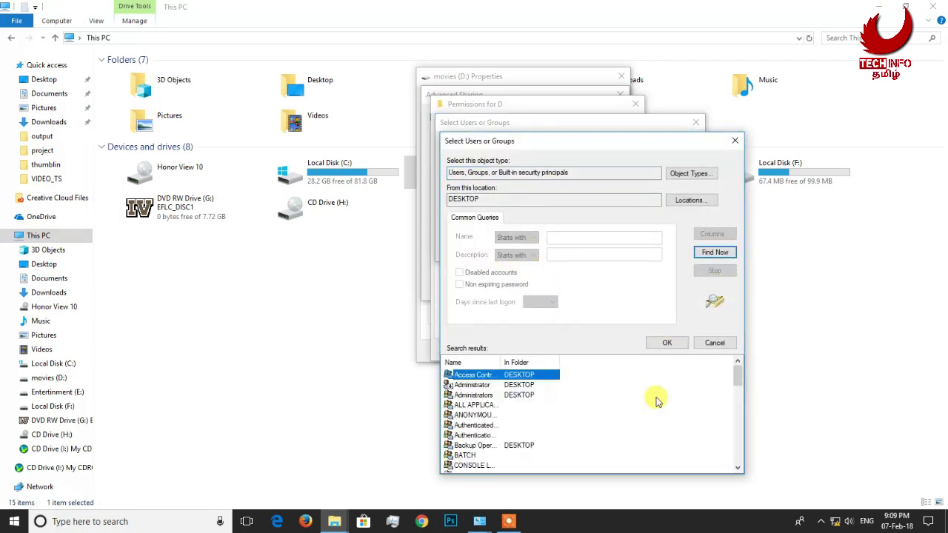
scroll(544, 419, down, 5)
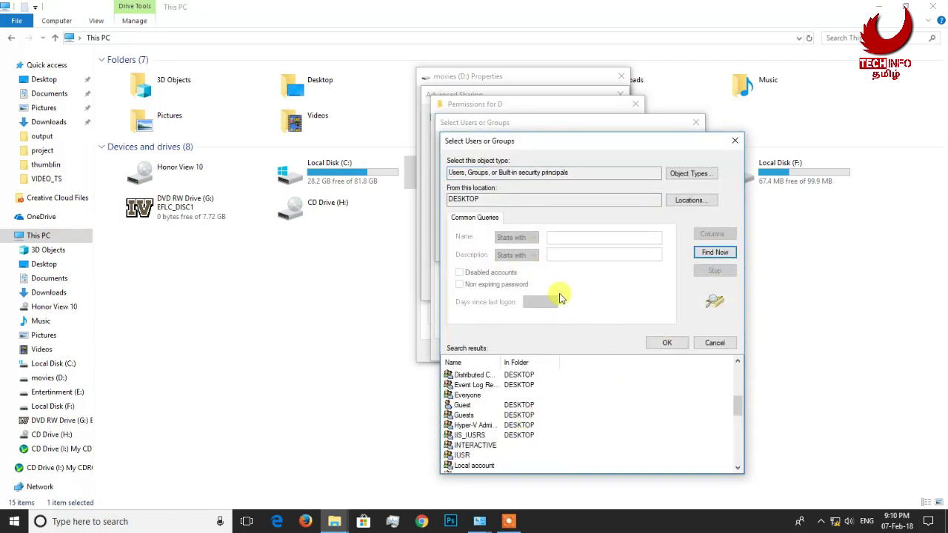
click(715, 343)
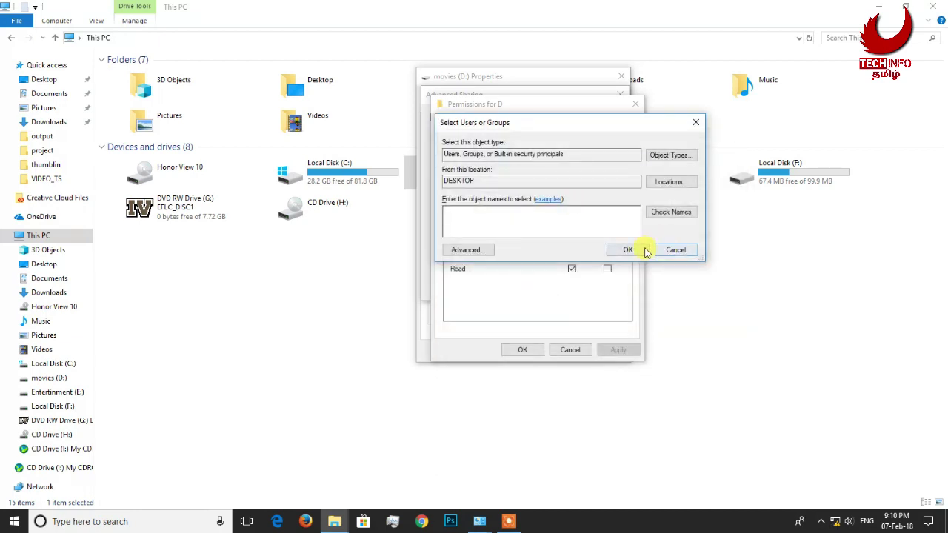
click(674, 250)
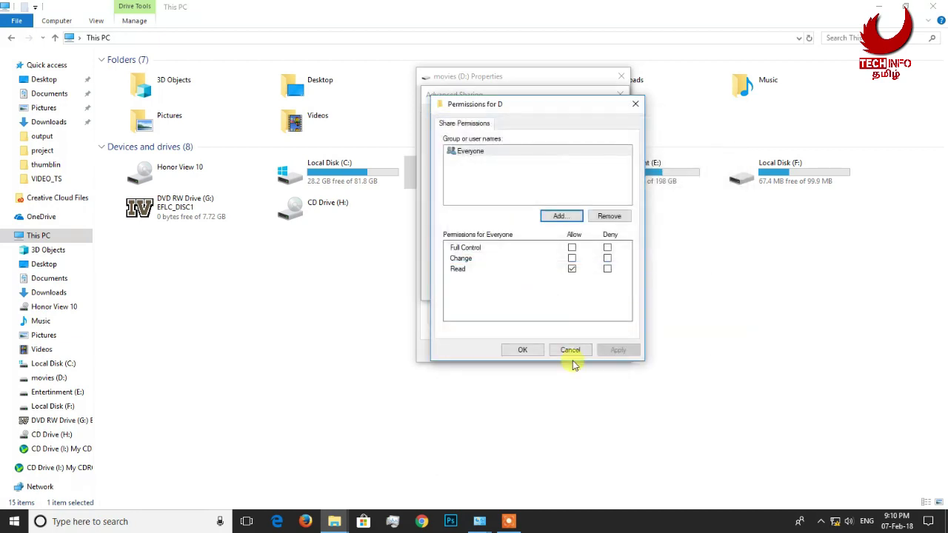
Step: Allow Full Control, Change and Read on the D share for Everyone, and confirm the sharing permissions
click(485, 153)
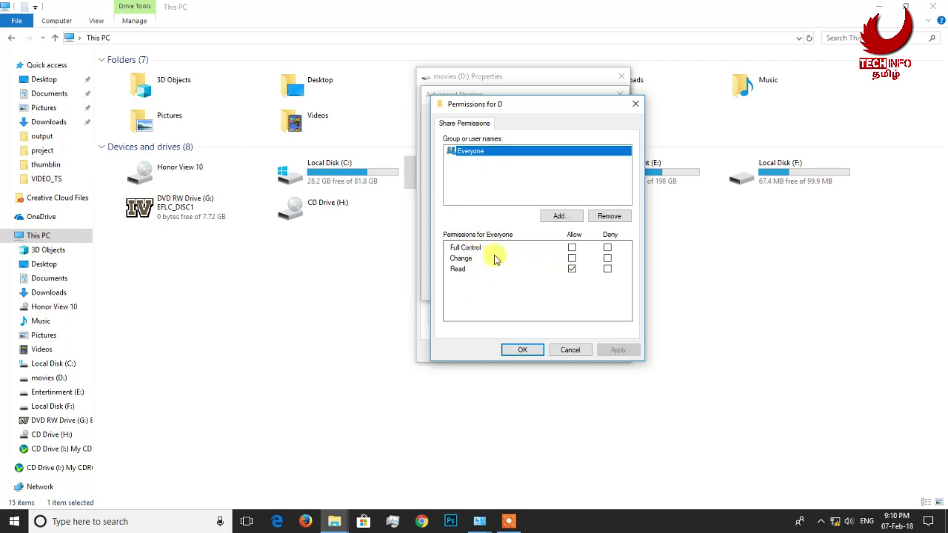
click(557, 179)
click(521, 154)
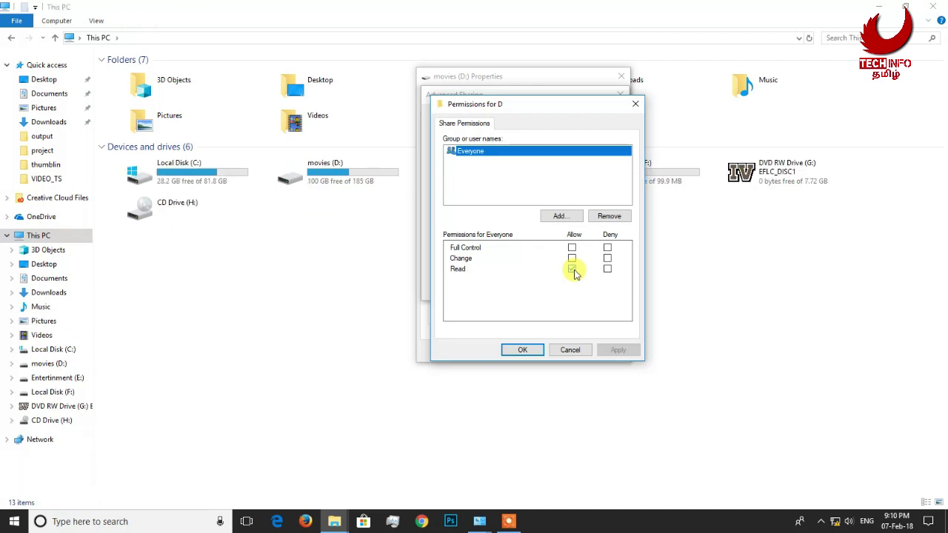
click(572, 247)
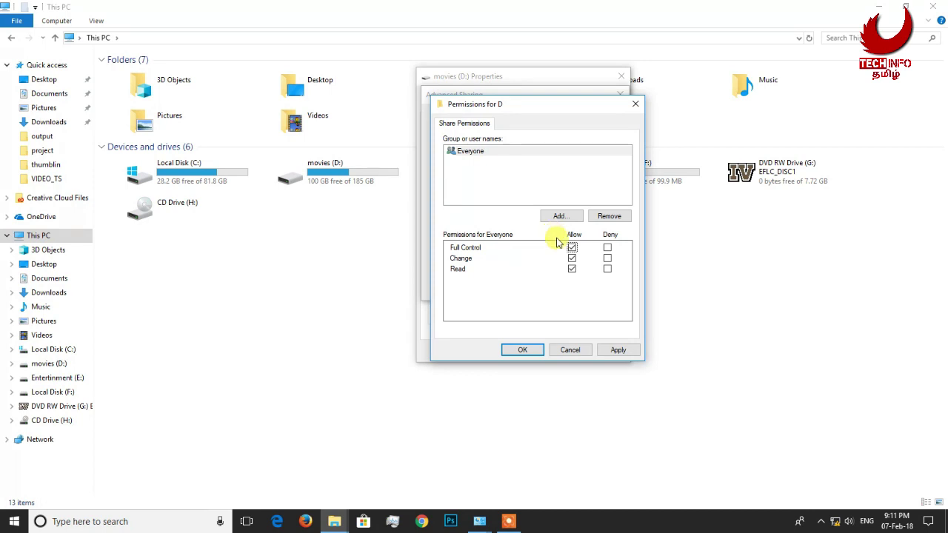
click(619, 350)
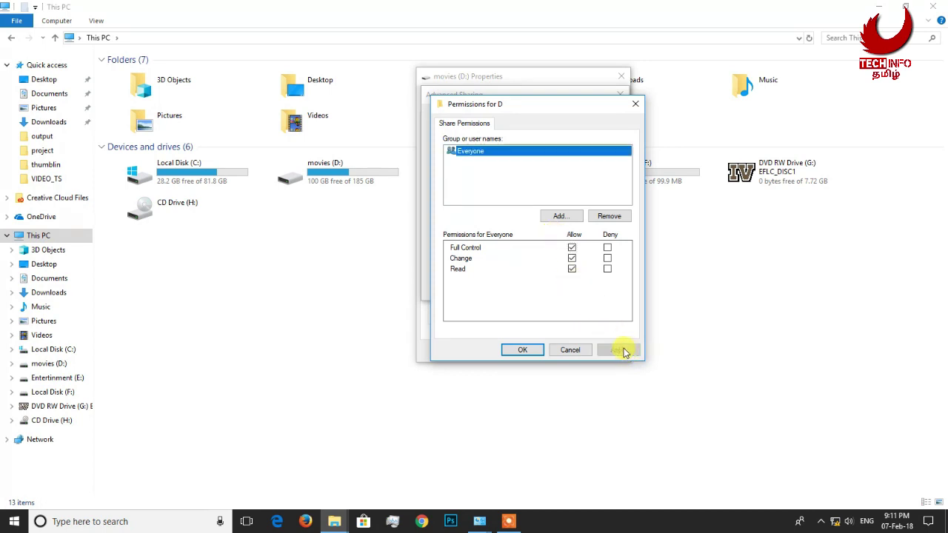
click(526, 351)
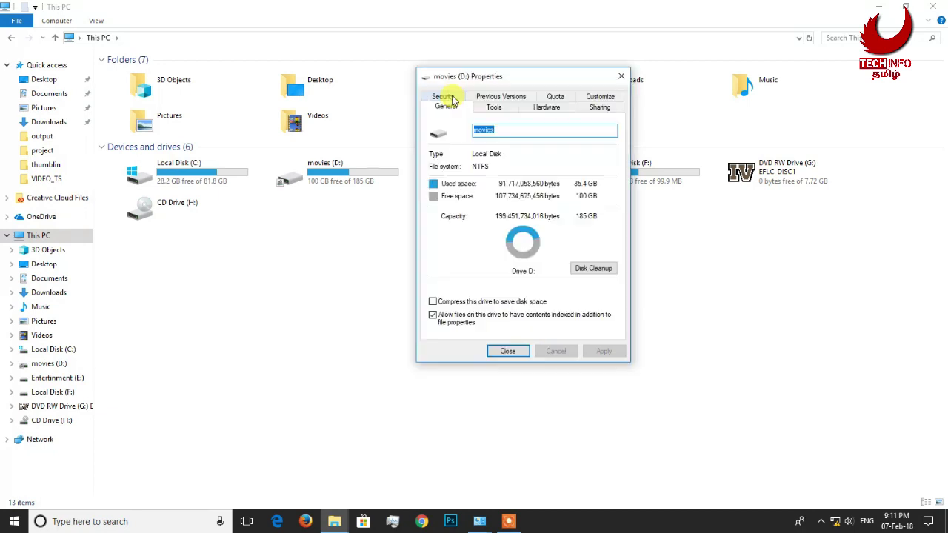
Step: Review the security permissions of the Everyone group on the movies (D:) drive, and close the drive's properties
click(449, 98)
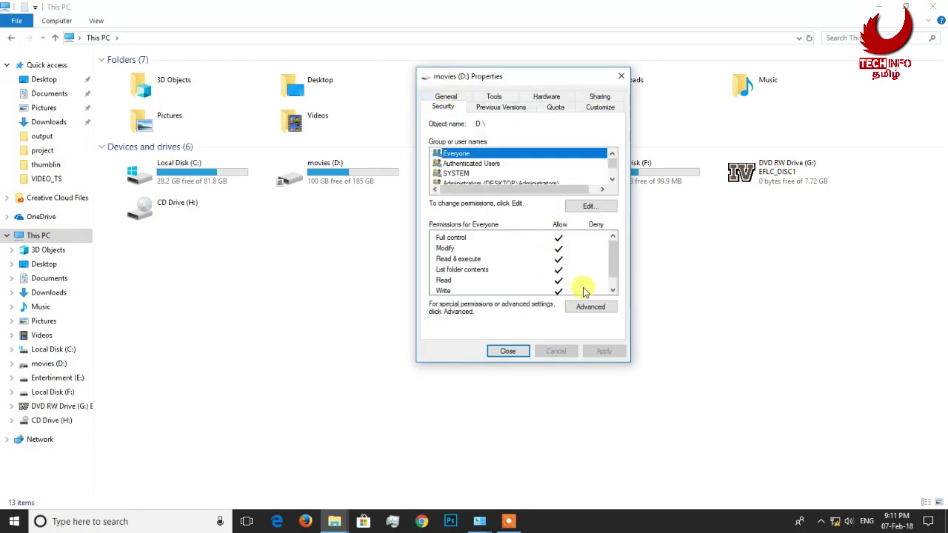
click(471, 156)
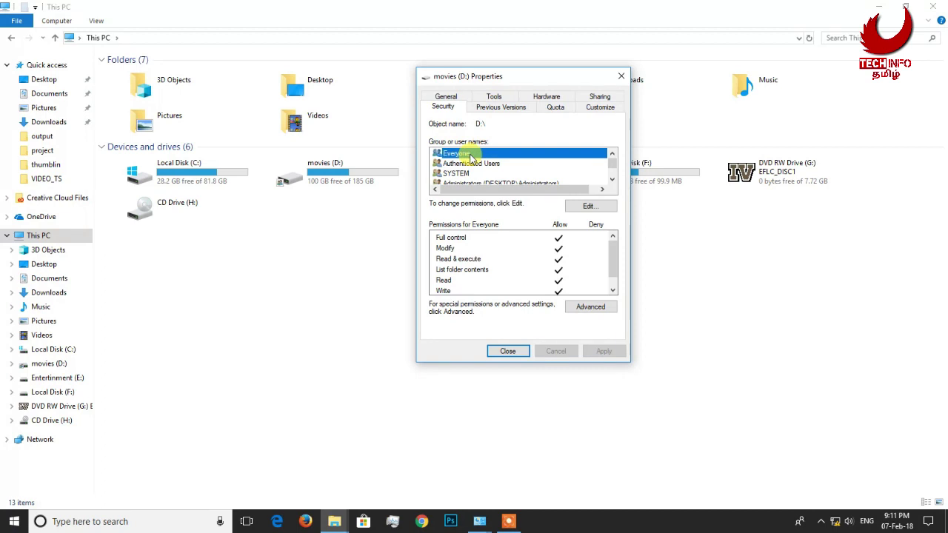
click(599, 207)
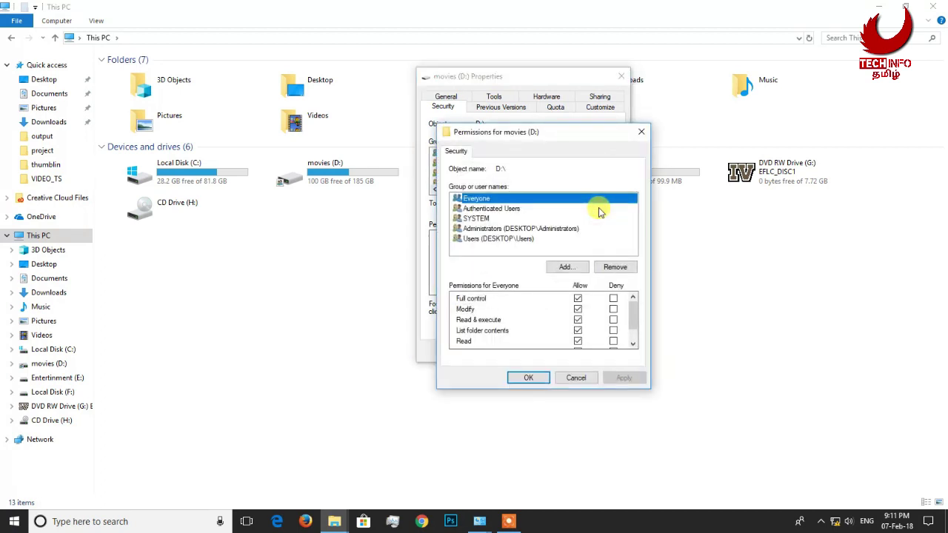
scroll(575, 317, down, 1)
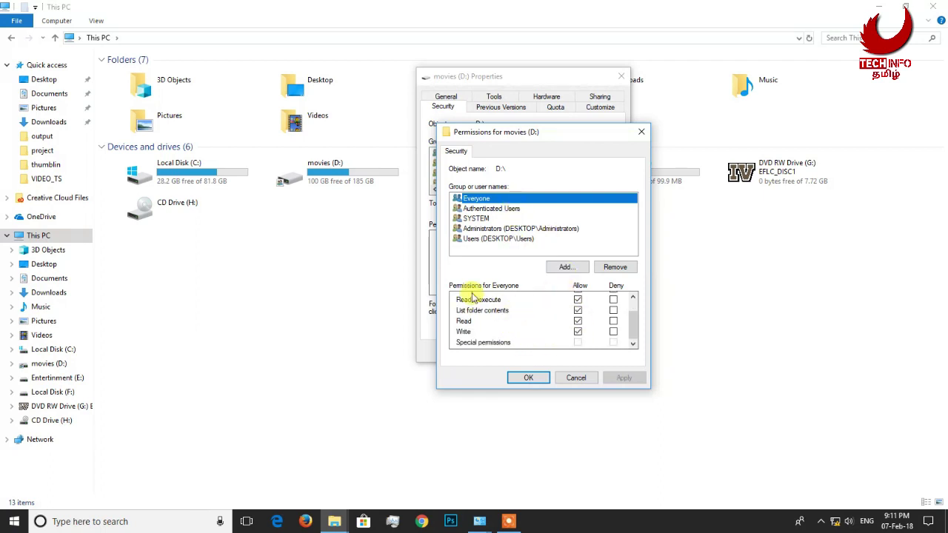
scroll(553, 342, up, 1)
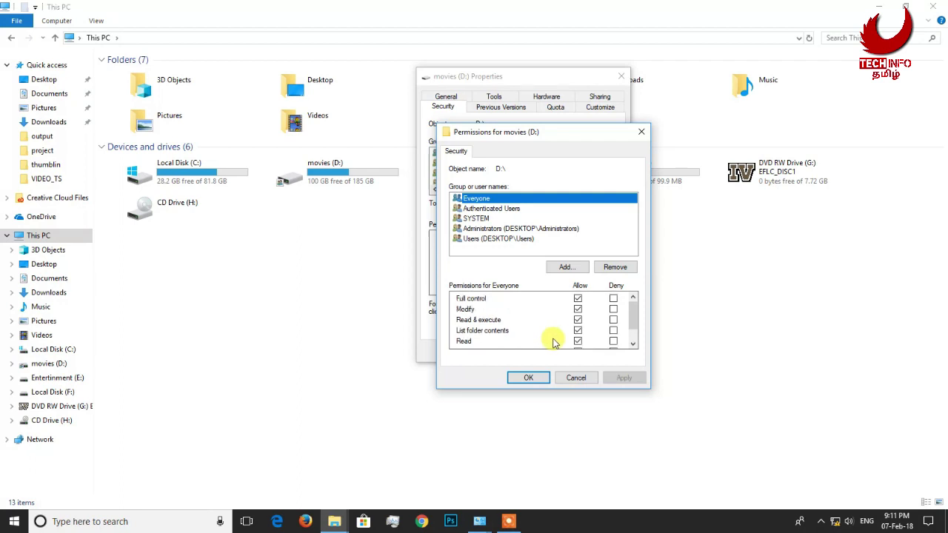
click(529, 379)
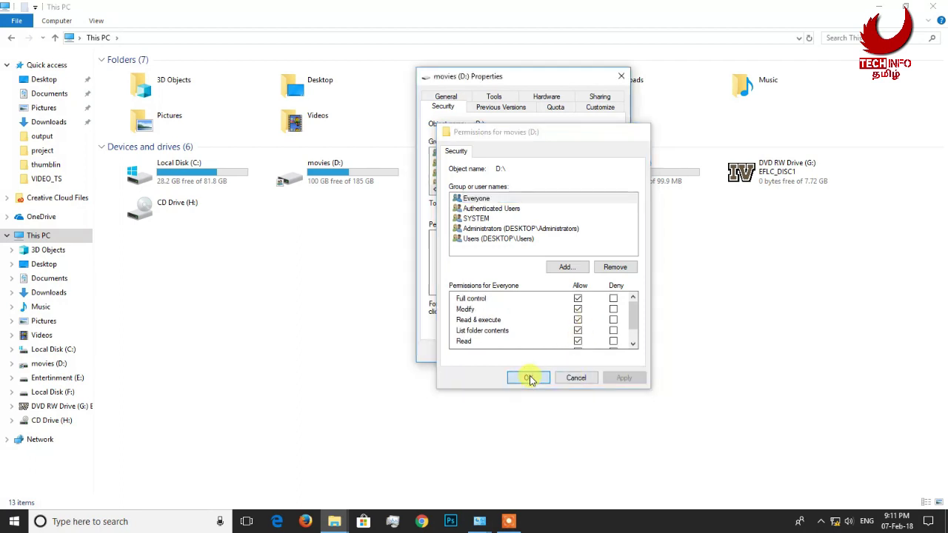
click(510, 354)
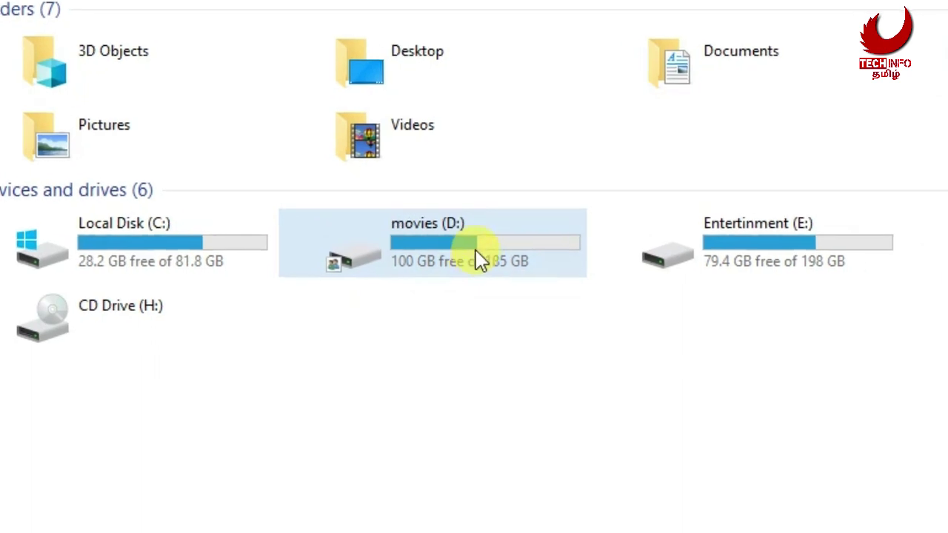
Step: Inspect the advanced sharing options of the tutorial folder on the movies (D:) drive, and dismiss them without sharing the folder
double_click(472, 256)
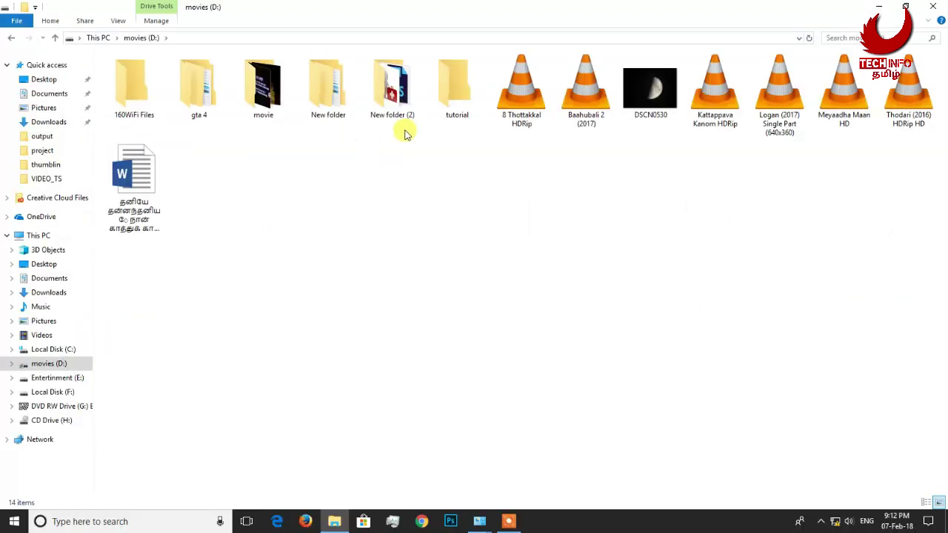
click(459, 93)
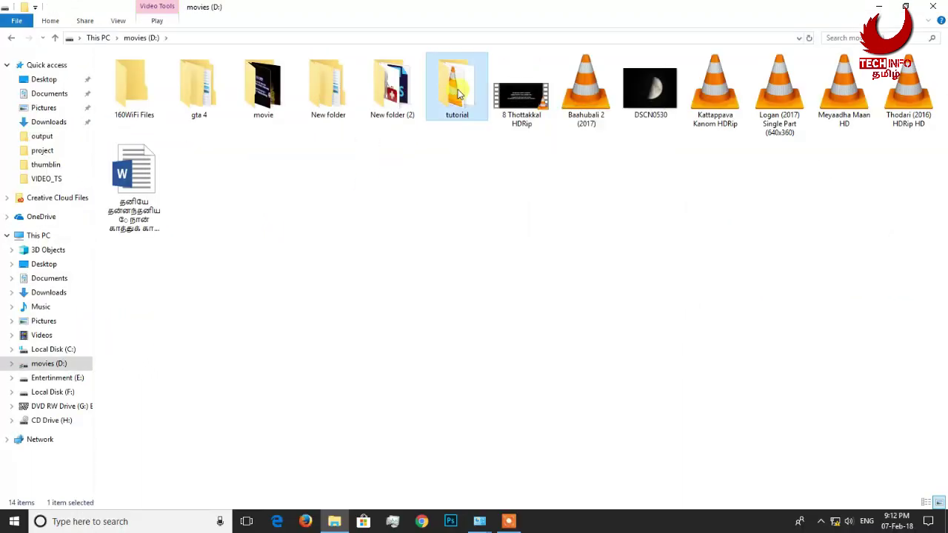
right_click(459, 92)
click(519, 430)
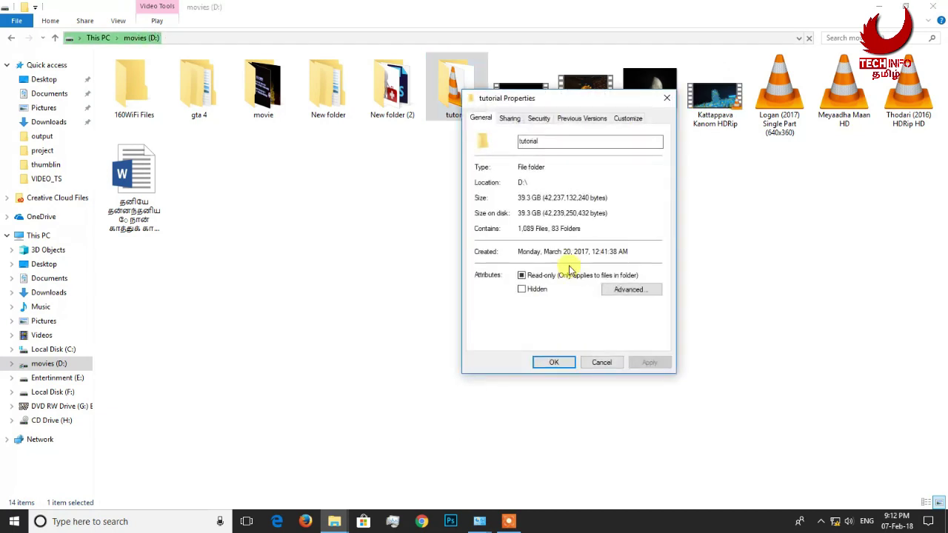
click(508, 119)
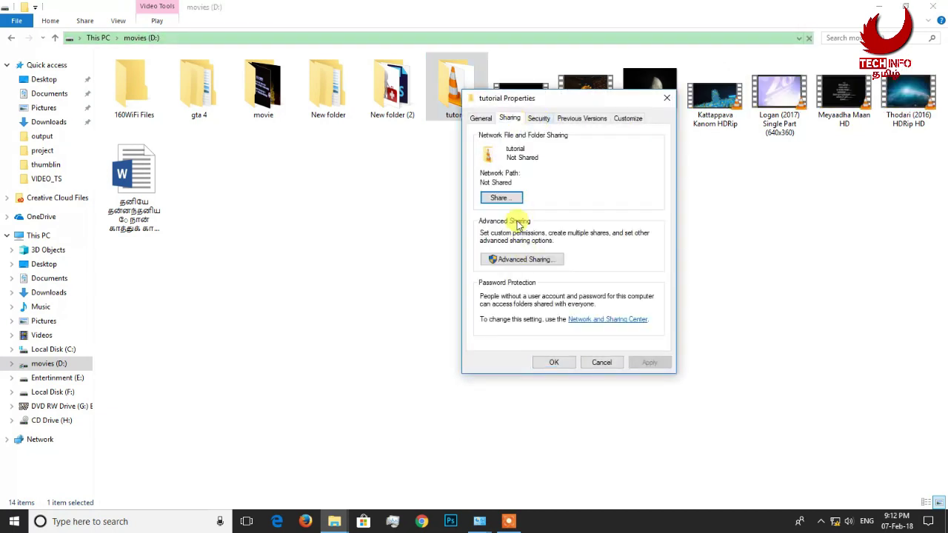
click(523, 259)
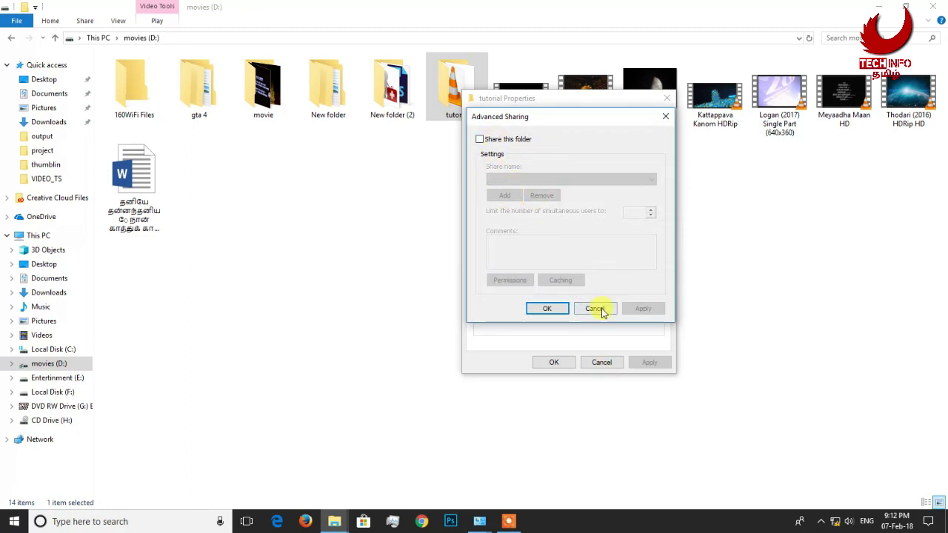
click(602, 311)
click(564, 364)
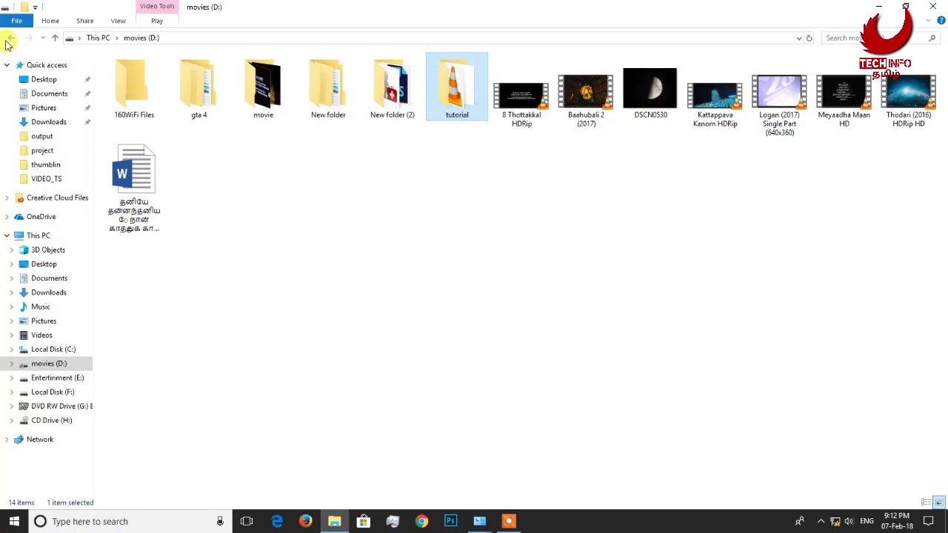
Step: Return to This PC and close one of the open Network and Sharing Center windows
click(9, 38)
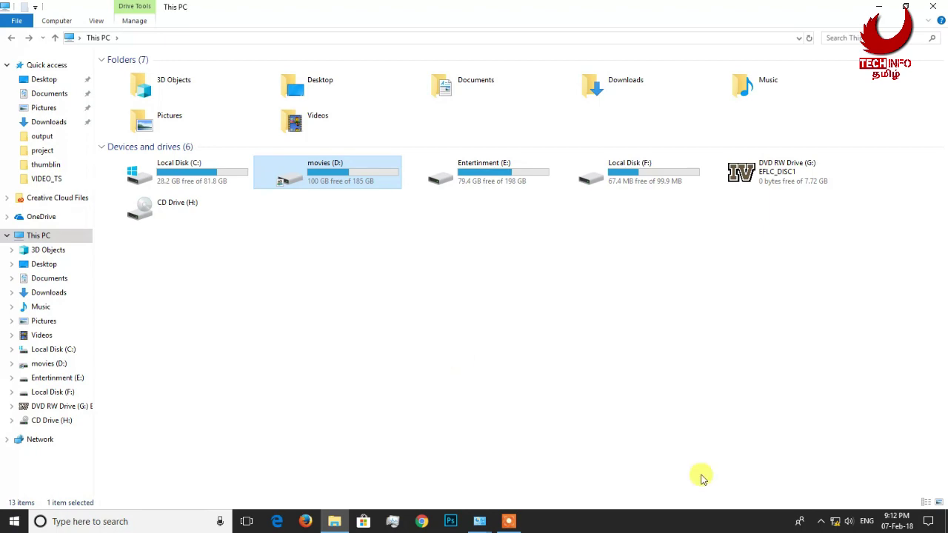
mouse_move(479, 524)
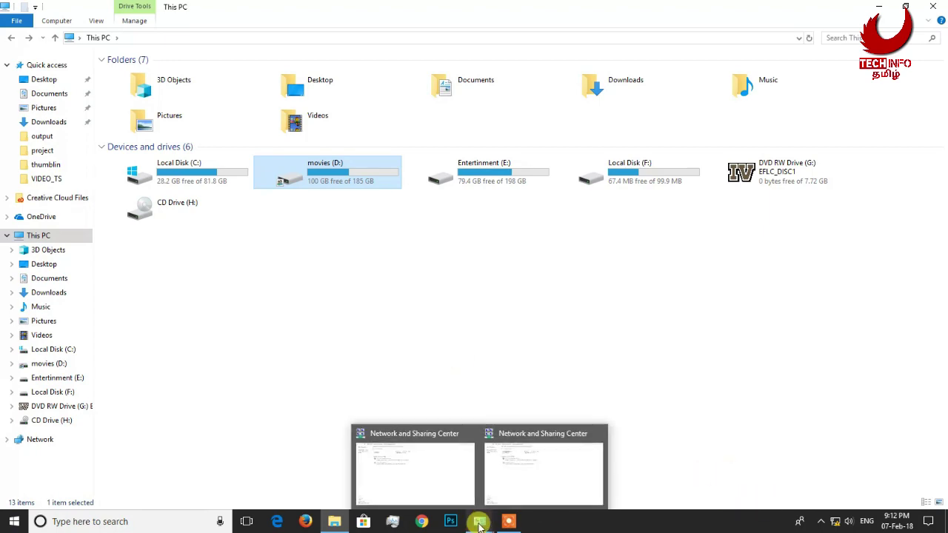
click(601, 437)
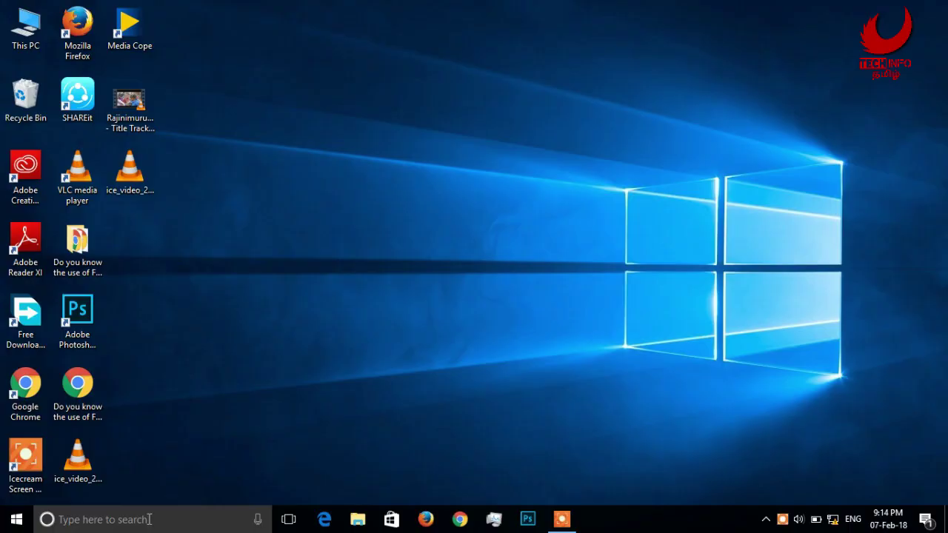
Step: On the second computer, find Control Panel and open the Ethernet connection's status from the Network and Sharing Center
click(148, 520)
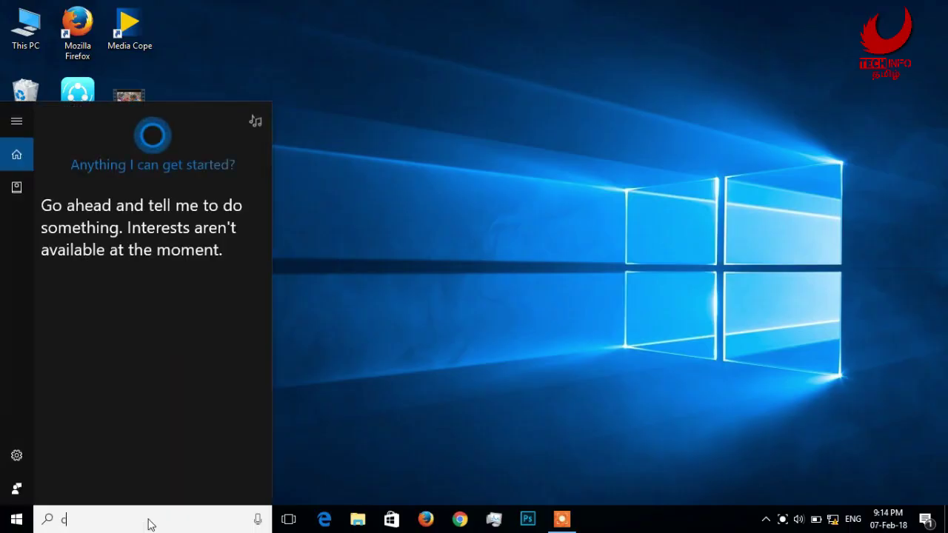
text(c)
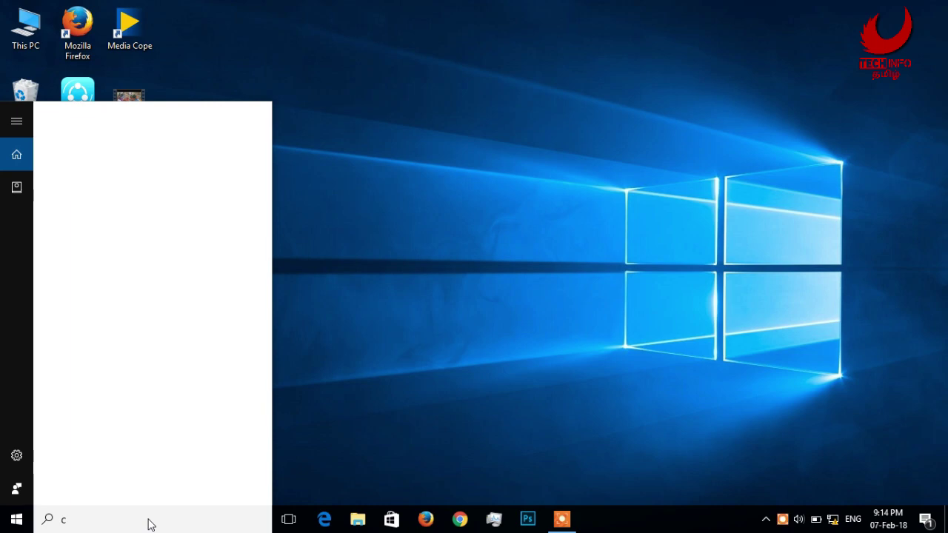
text(ontro)
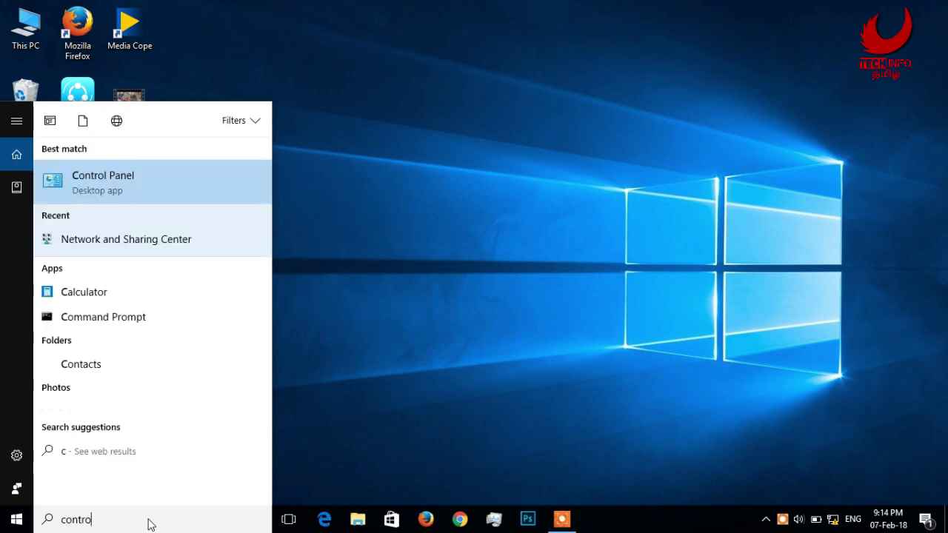
key(Escape)
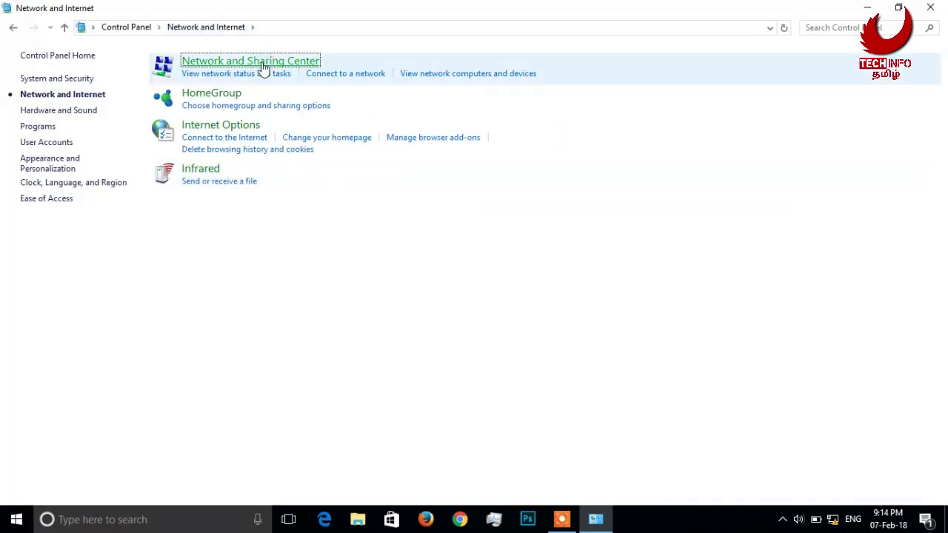
click(262, 66)
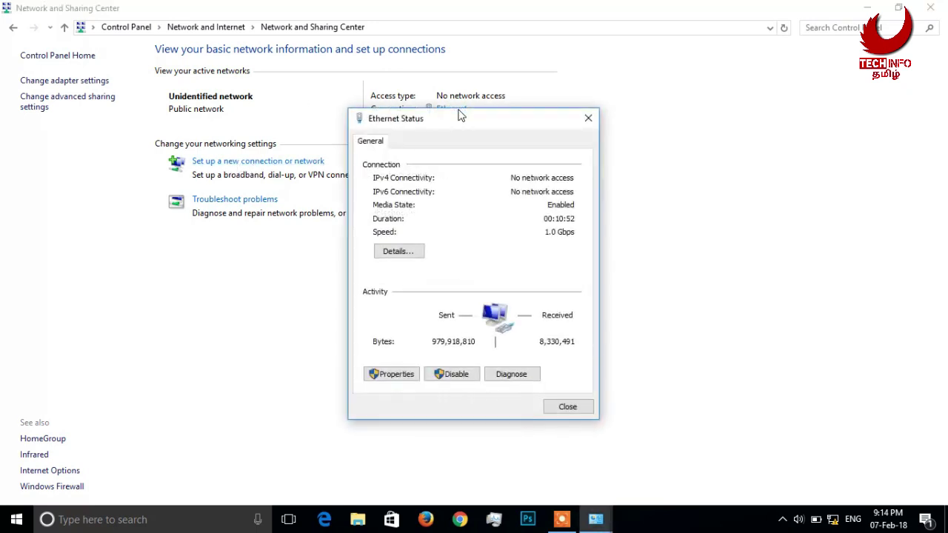
Step: Assign the Ethernet connection the static IPv4 address 192.160.24.2 with subnet mask 255.255.255.0, and confirm and close its dialogs
click(411, 378)
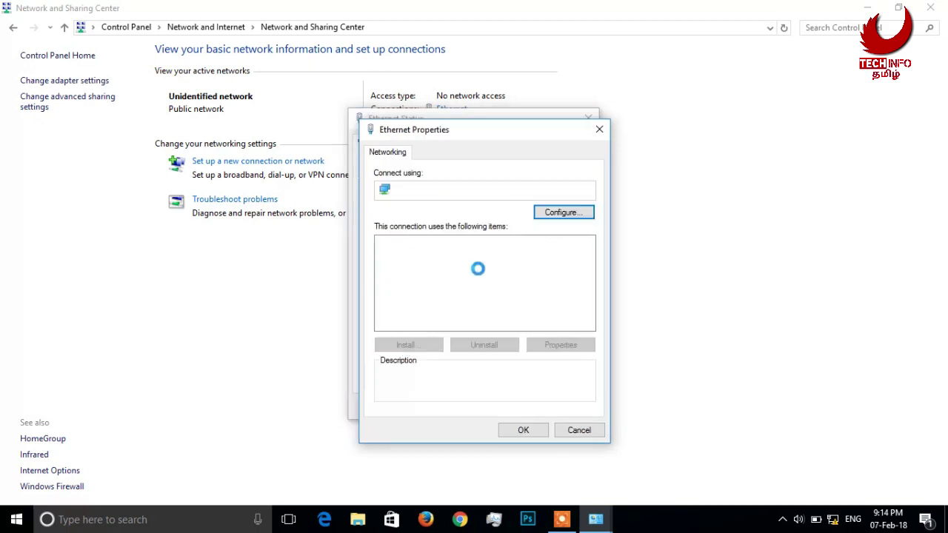
click(490, 278)
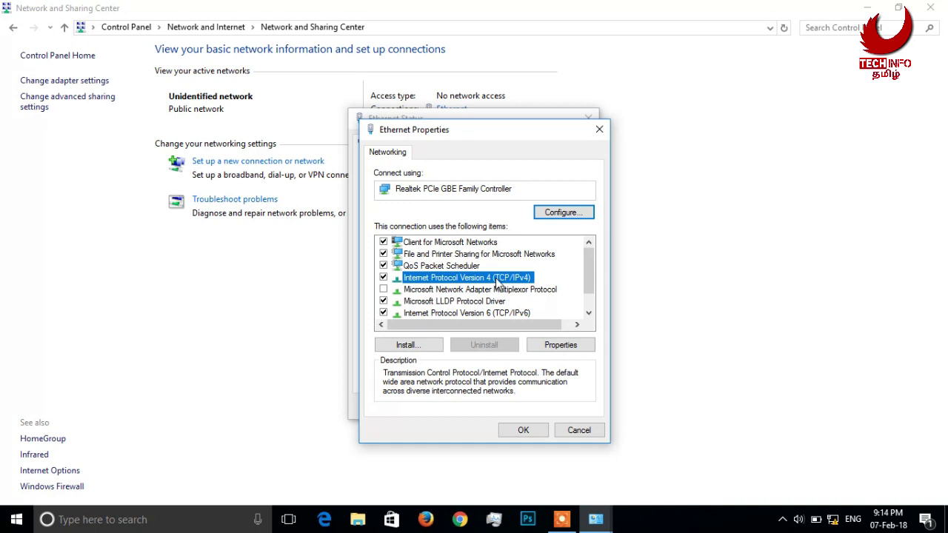
double_click(489, 279)
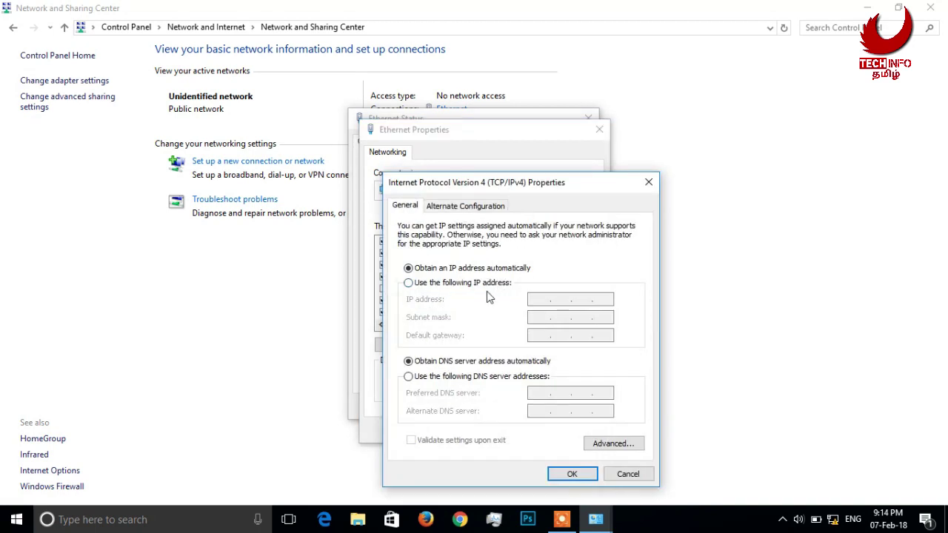
click(450, 284)
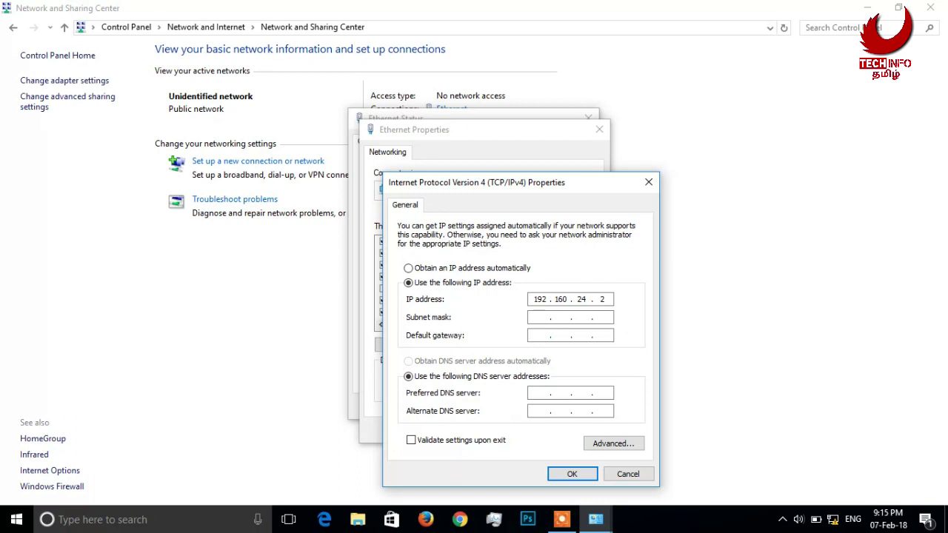
click(543, 318)
click(577, 477)
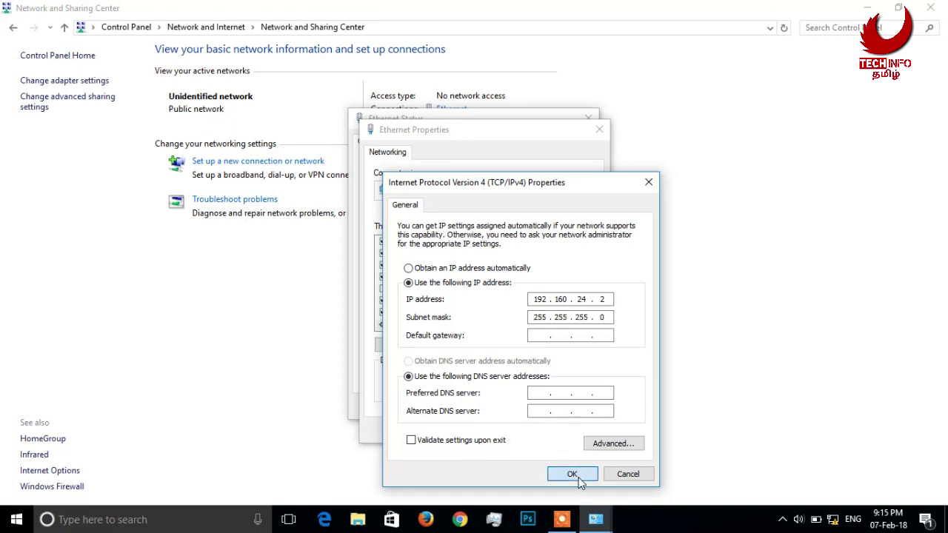
click(530, 431)
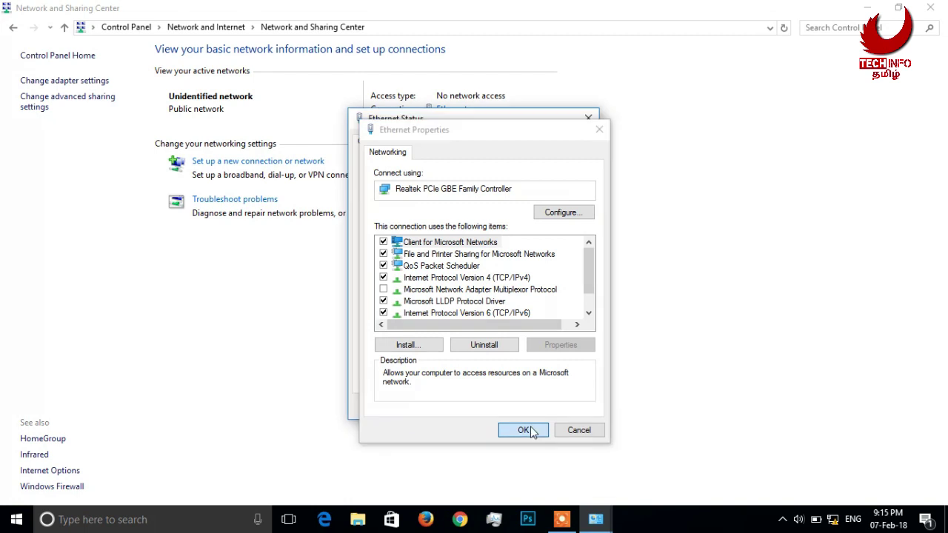
click(591, 406)
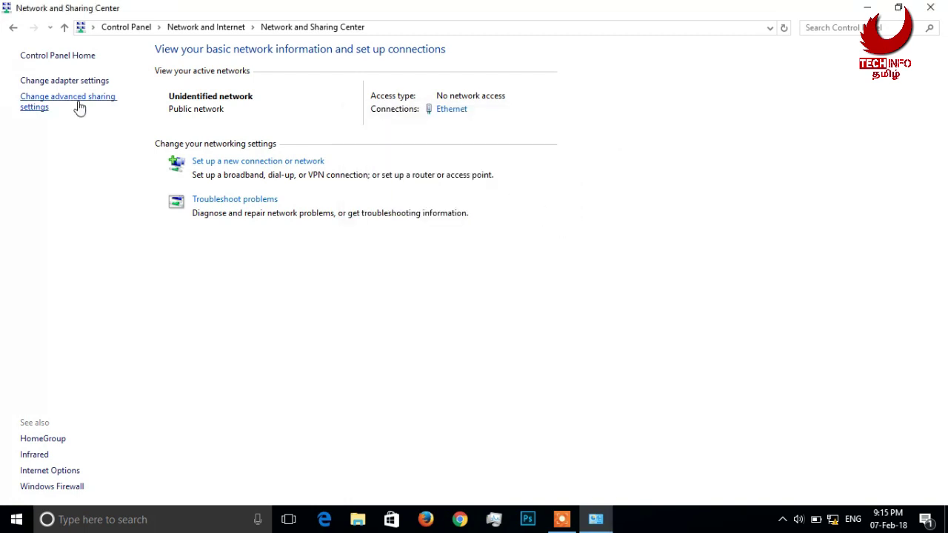
Step: Review the advanced sharing settings of the Private, Guest or Public, and All Networks profiles, and close Control Panel
click(80, 107)
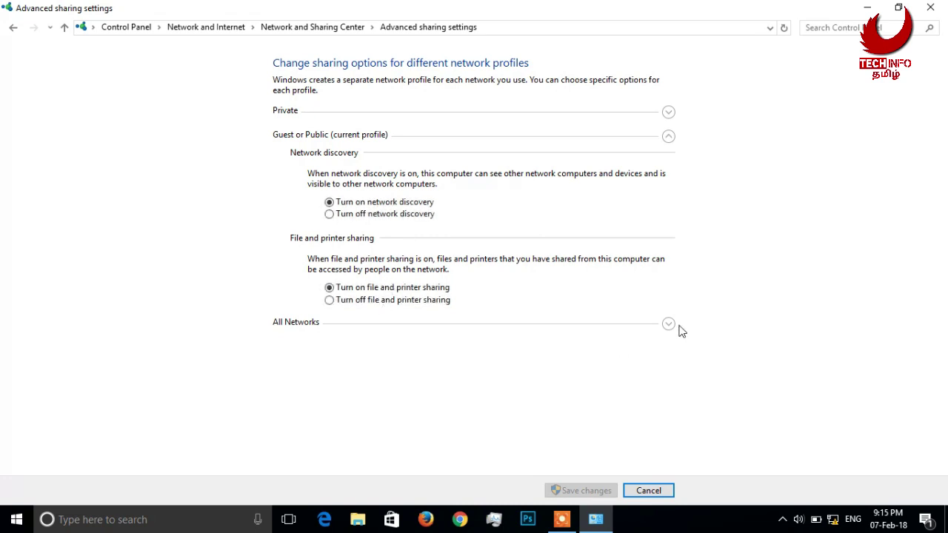
click(669, 112)
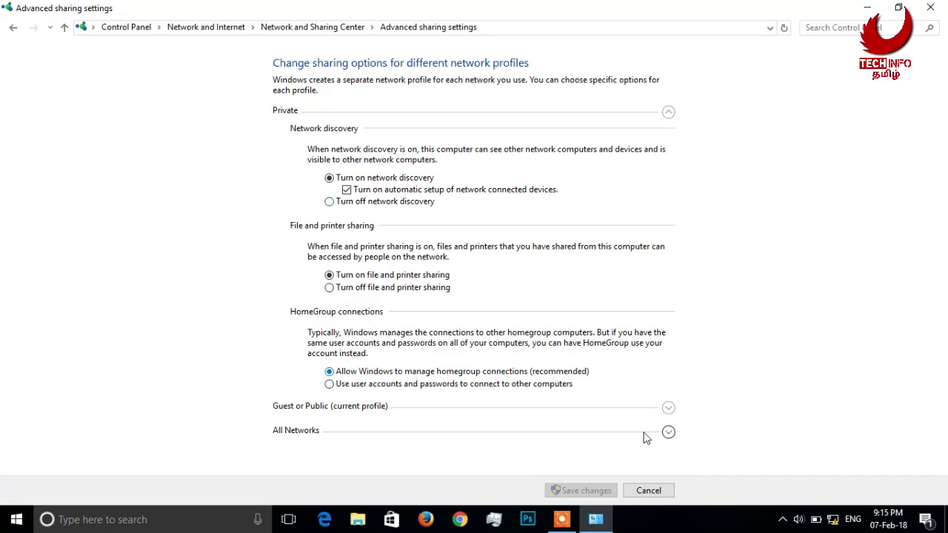
click(668, 432)
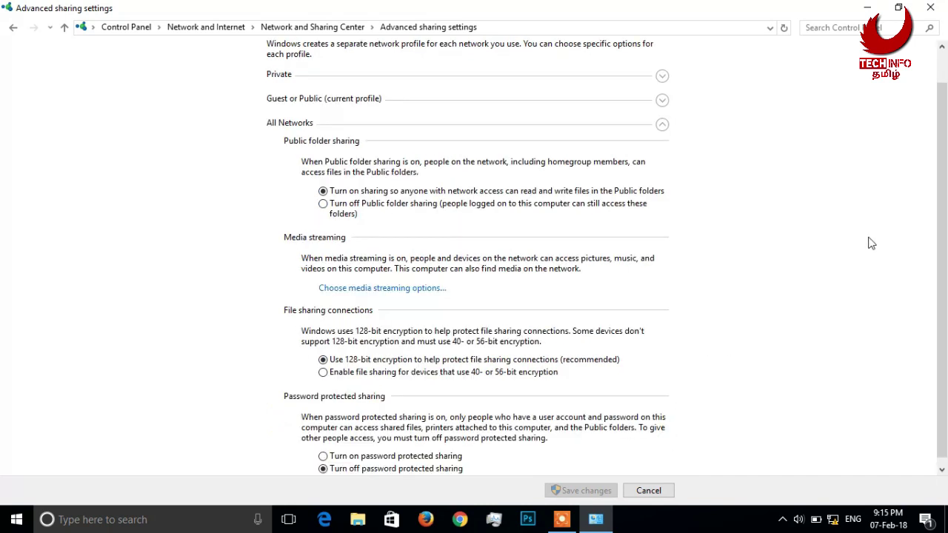
drag(941, 235, 946, 323)
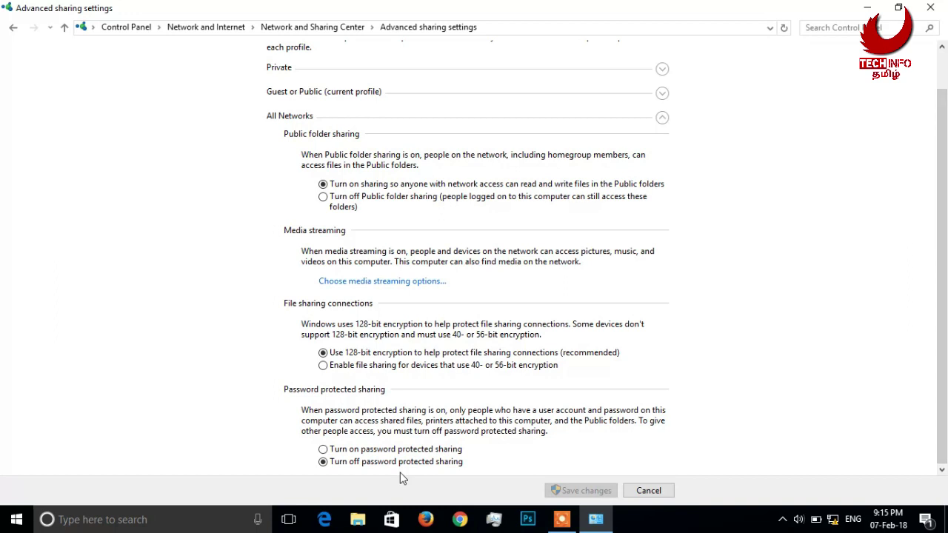
click(656, 490)
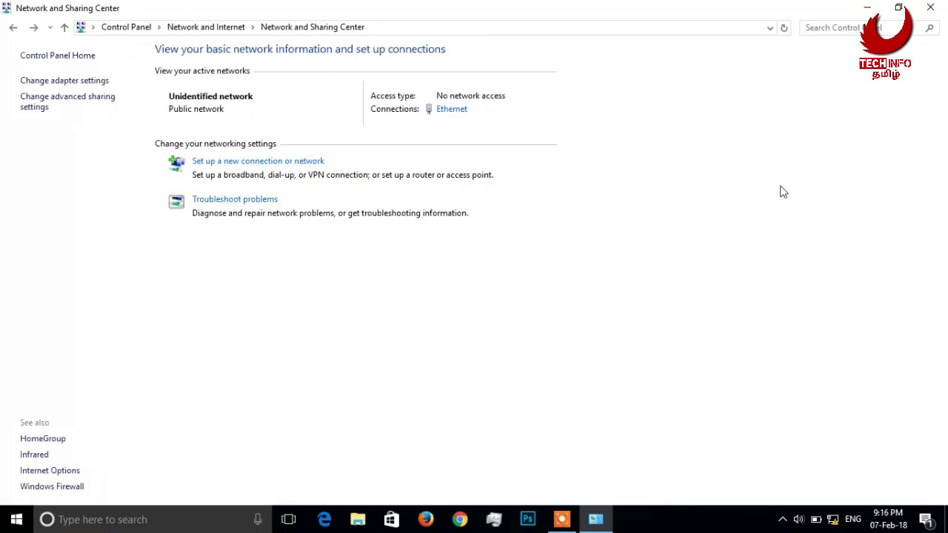
click(931, 7)
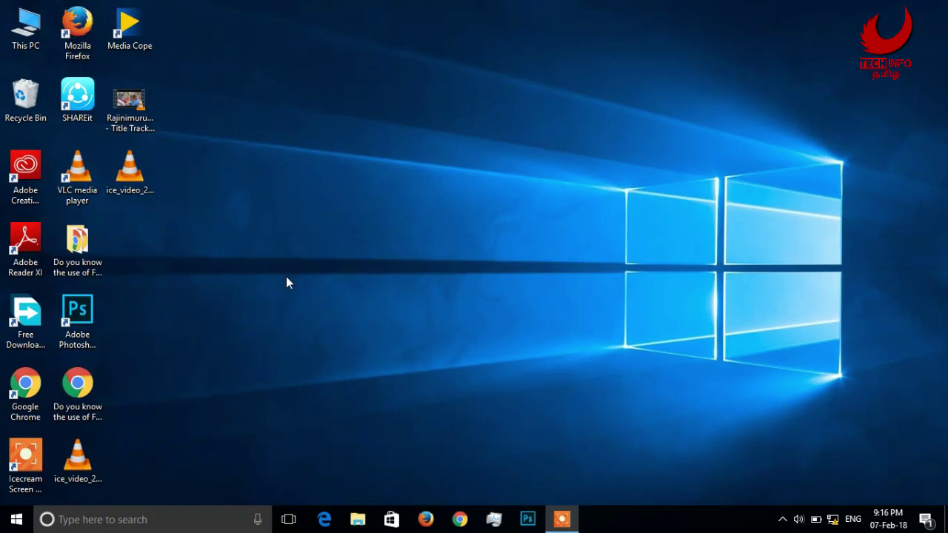
Step: Browse the network in File Explorer and open the DESKTOP computer to access its shared items
key(super+e)
click(44, 275)
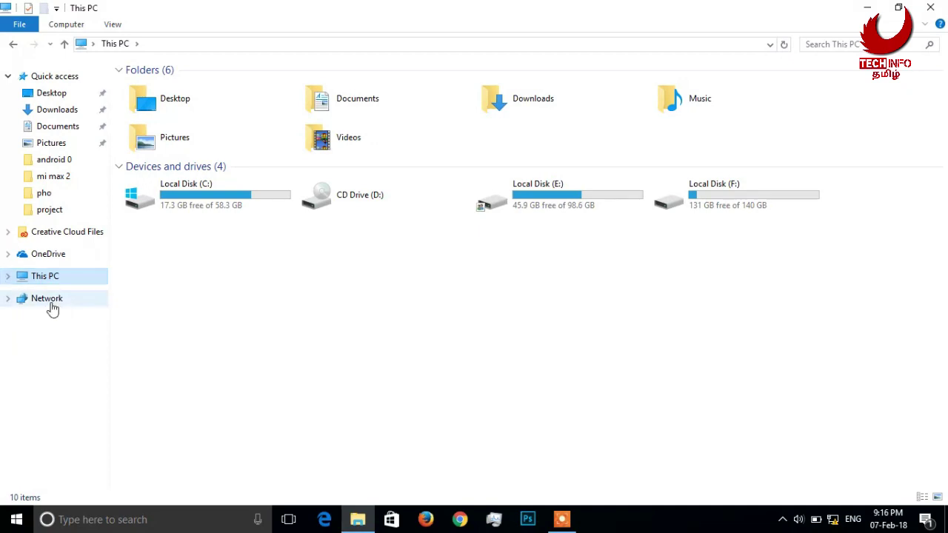
click(52, 304)
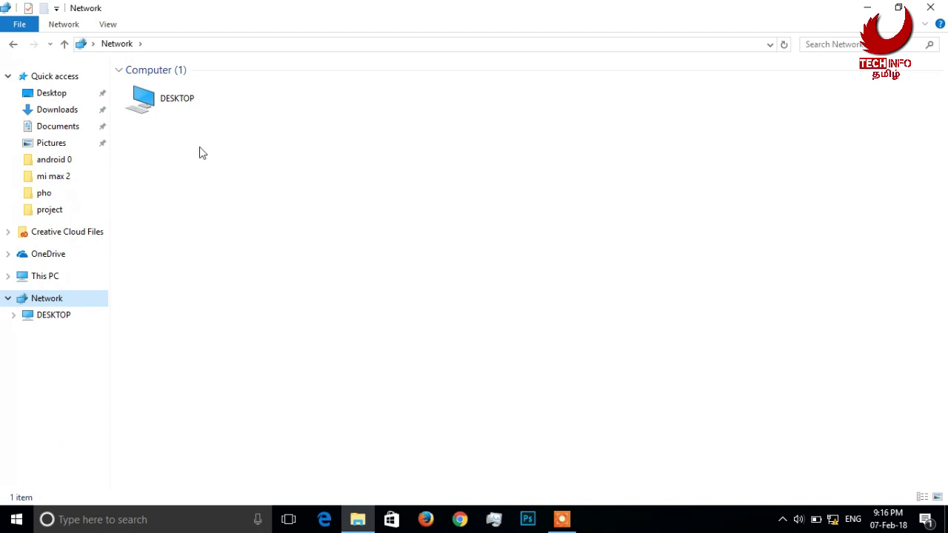
click(170, 109)
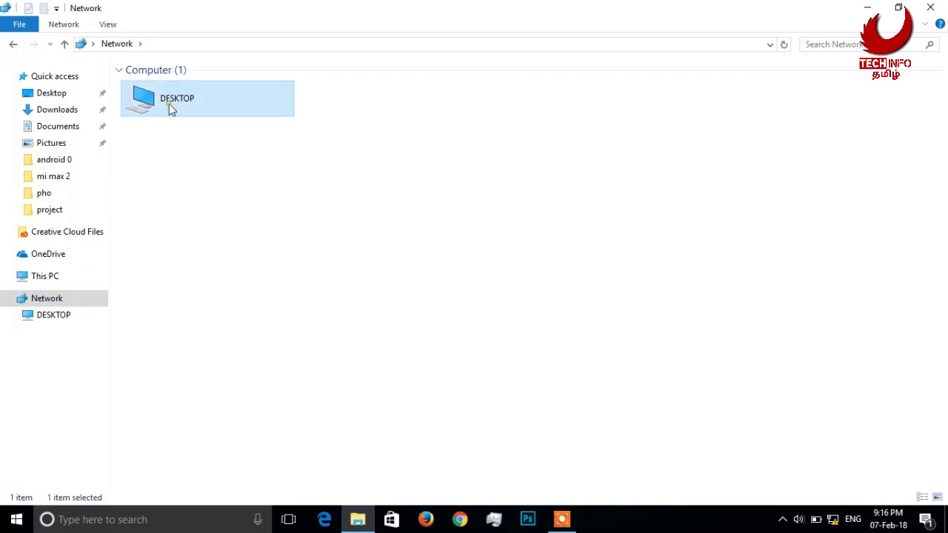
double_click(169, 105)
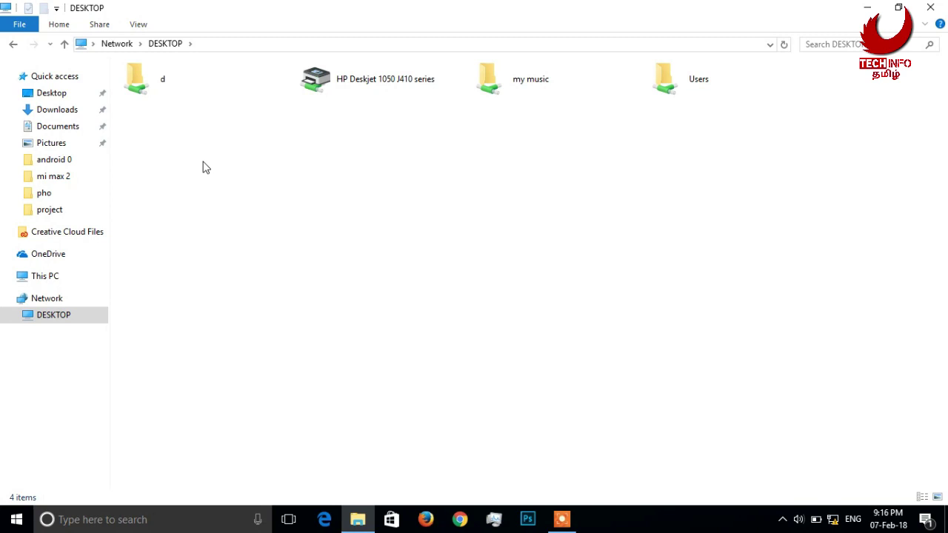
Step: Open the shared d folder on DESKTOP and play the video 8 Thottakkal HDRip from it
double_click(167, 81)
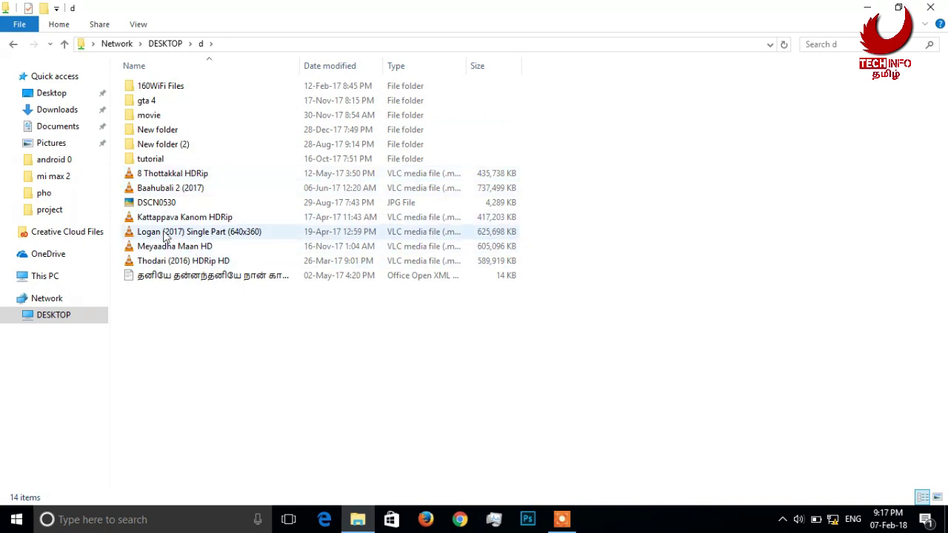
click(180, 175)
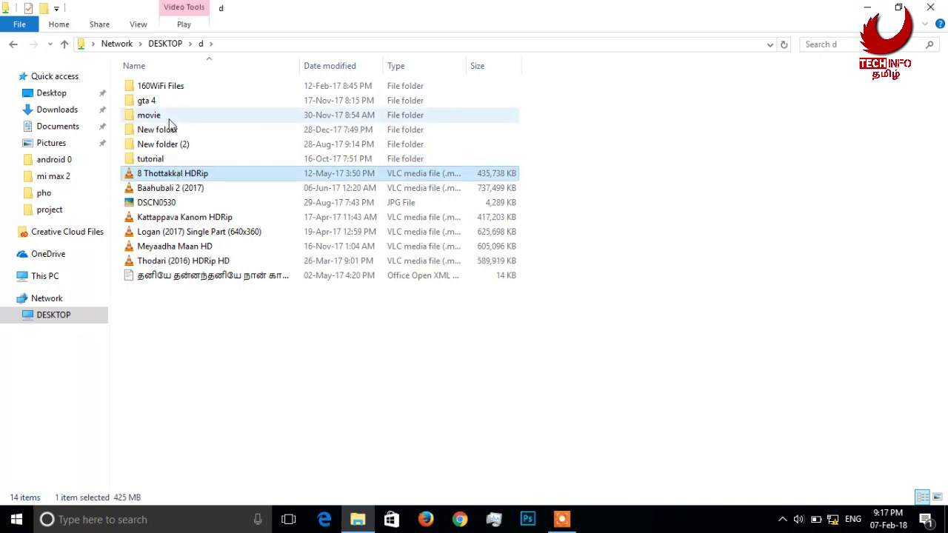
double_click(205, 175)
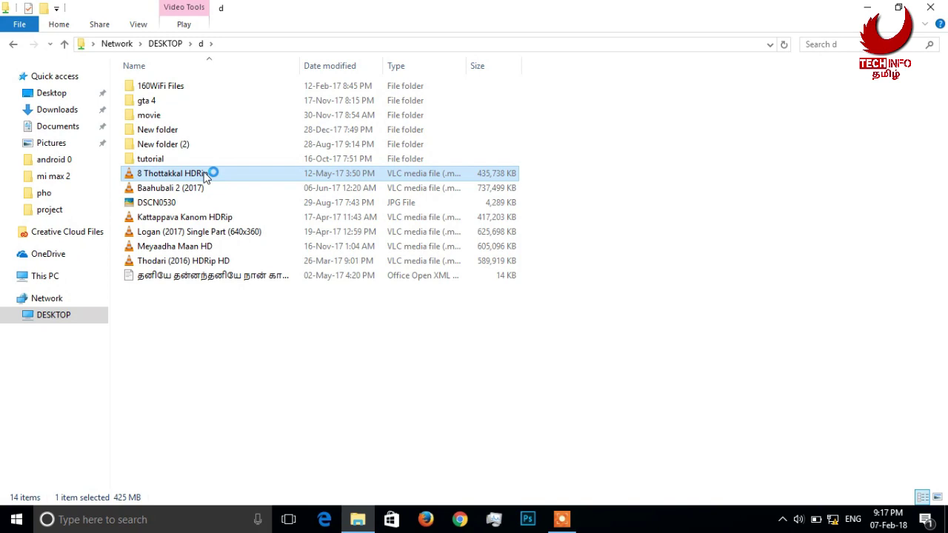